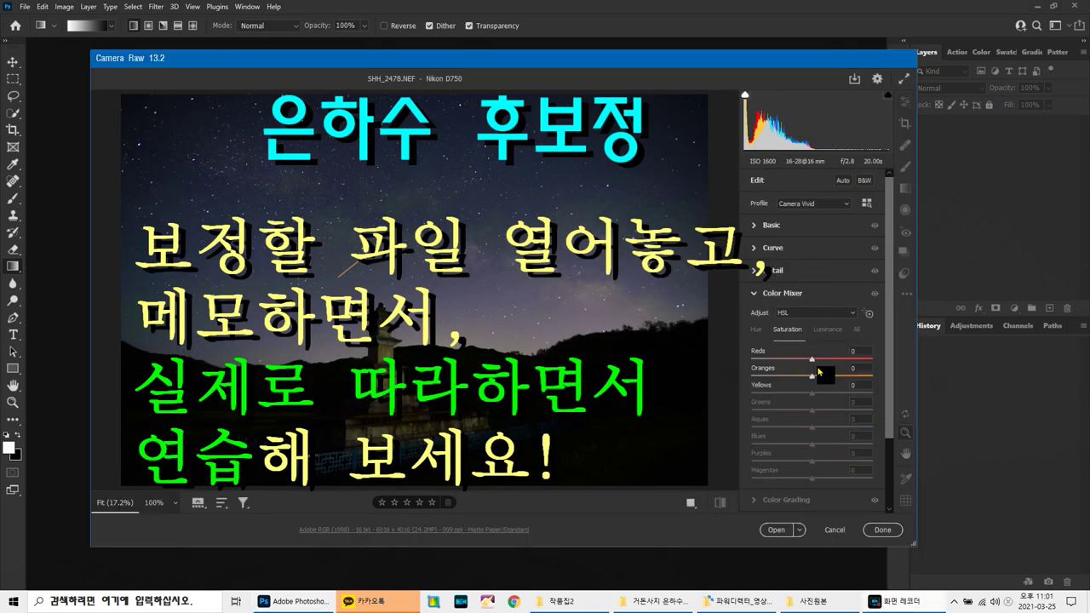
click(784, 234)
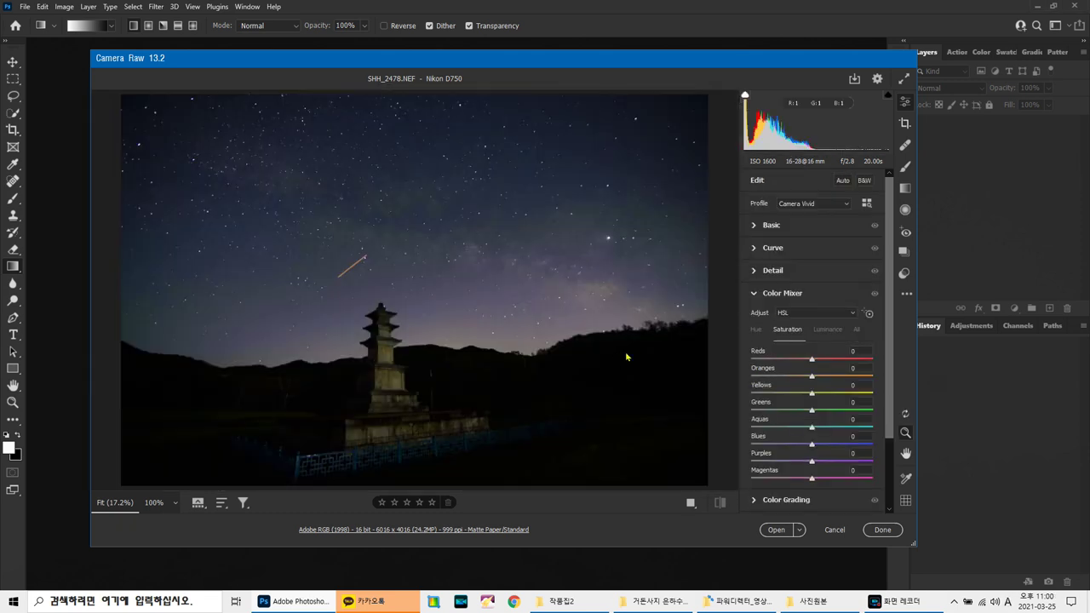
click(892, 599)
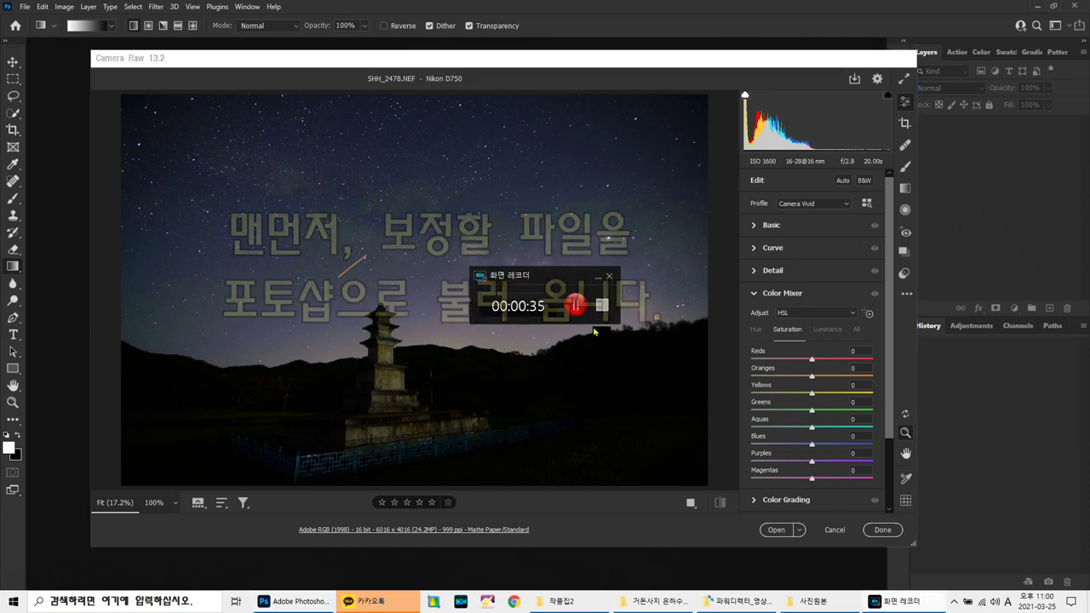
click(598, 275)
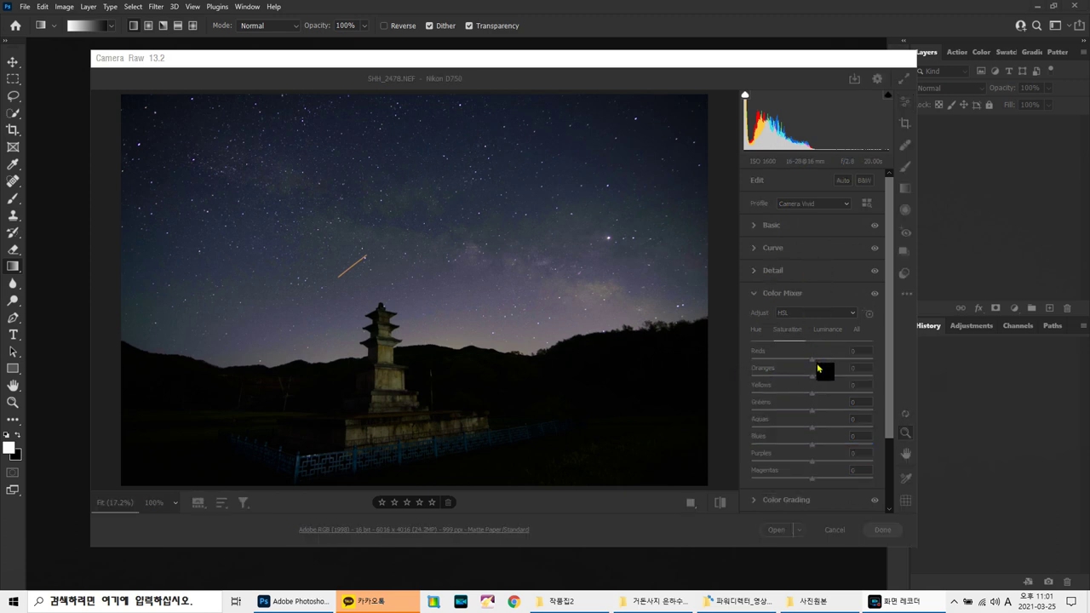
click(818, 370)
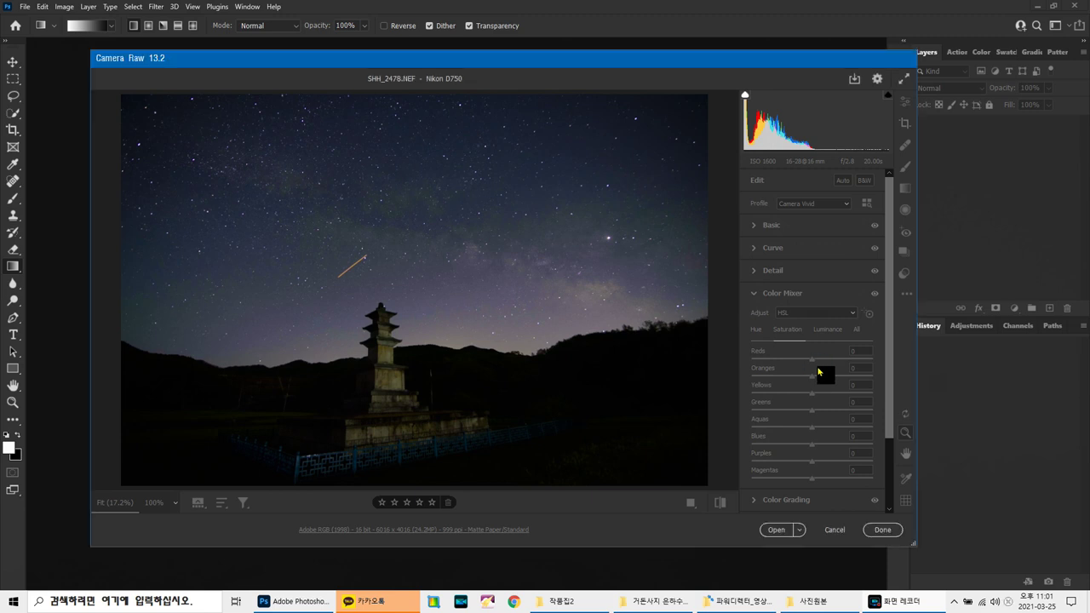
- Brighten the dark areas of the raw photo by raising Shadows to +79 and Blacks to +45
click(782, 232)
scroll(783, 242, down, 1)
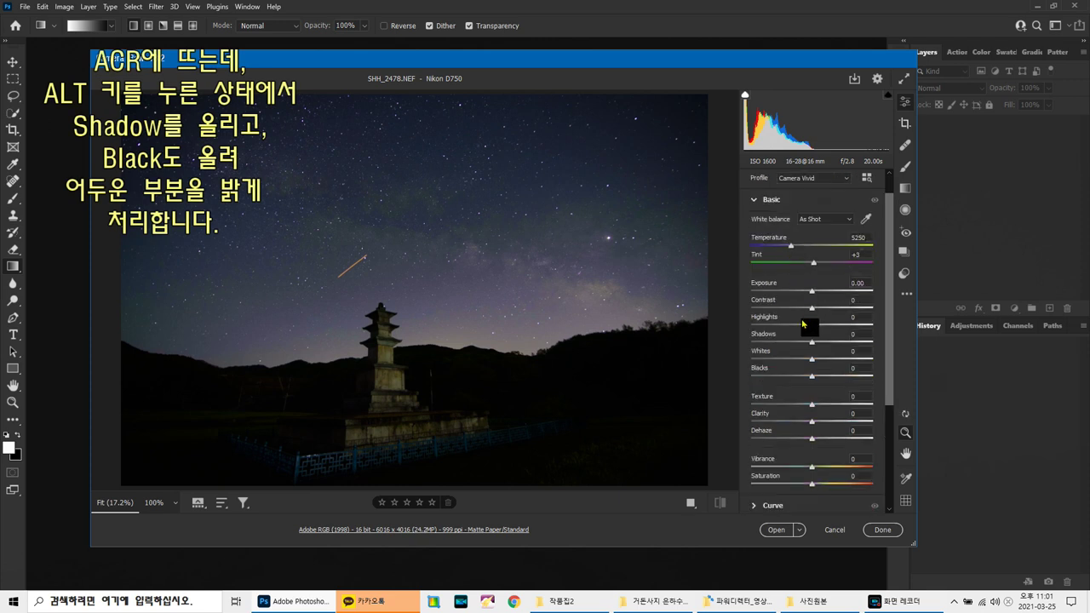
key(alt)
drag(813, 342, 847, 389)
key(alt)
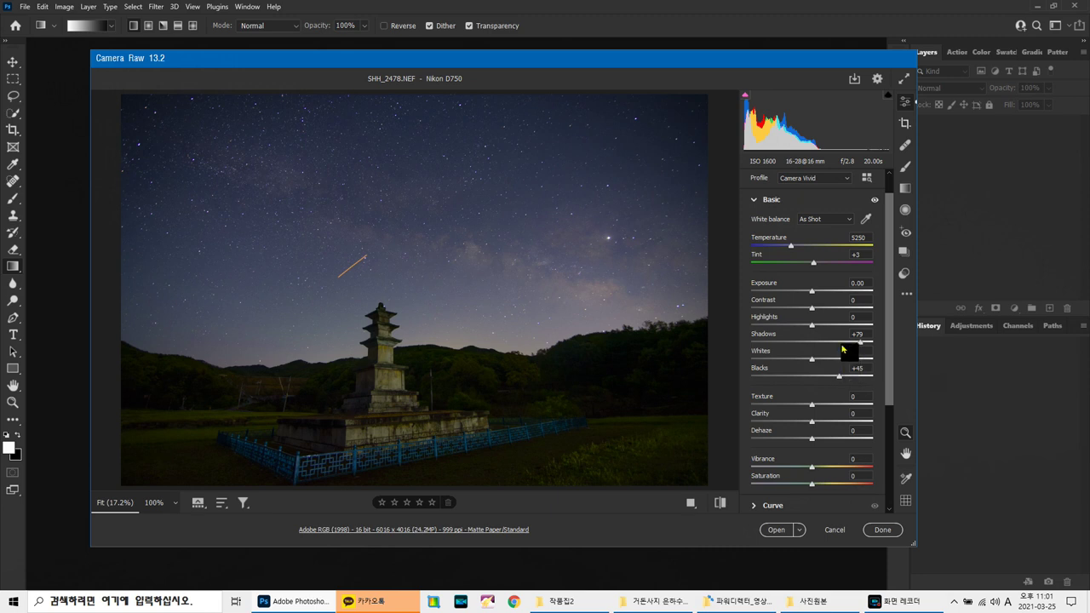
- Raise the raw photo's Exposure to +0.50 and open the image for editing in Photoshop
drag(817, 293, 819, 299)
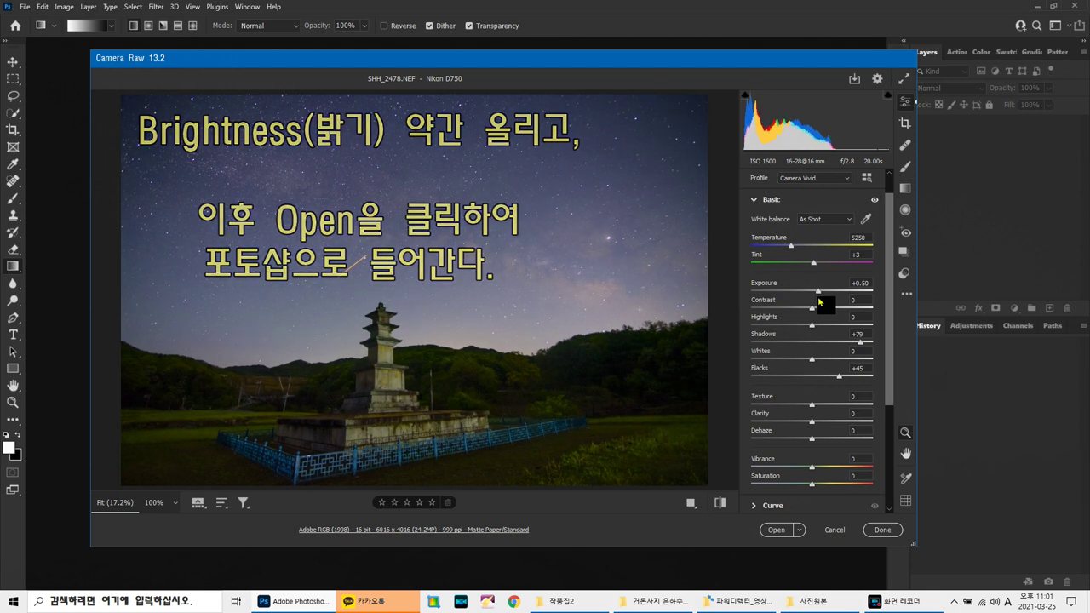
click(800, 529)
click(806, 542)
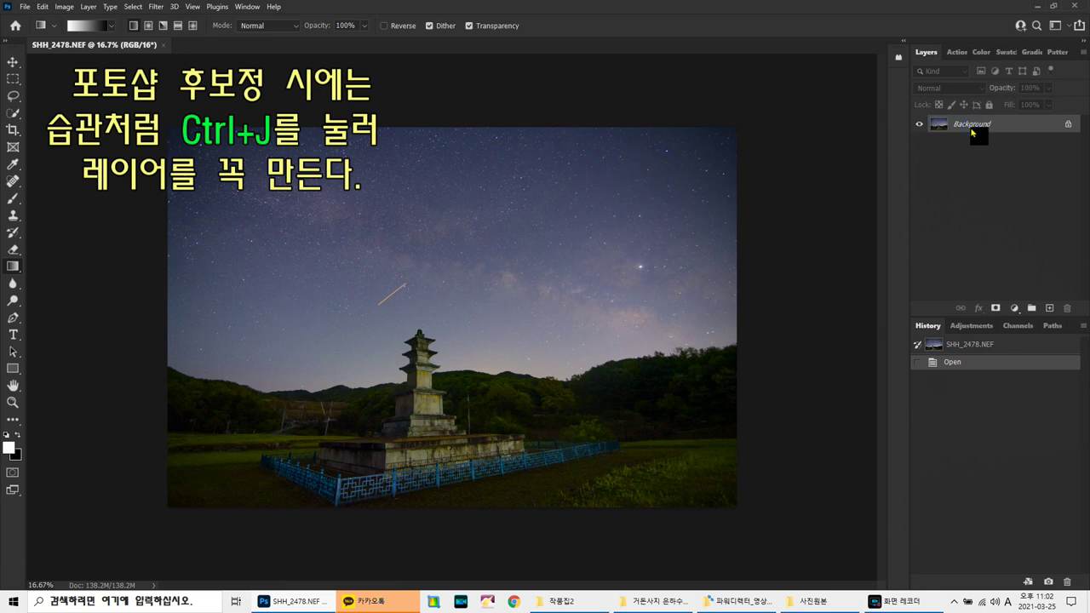
- Duplicate the Background layer and apply Curves to the copy, brightening the Milky Way's bright tones and lowering input 62 to output 47
key(ctrl+j)
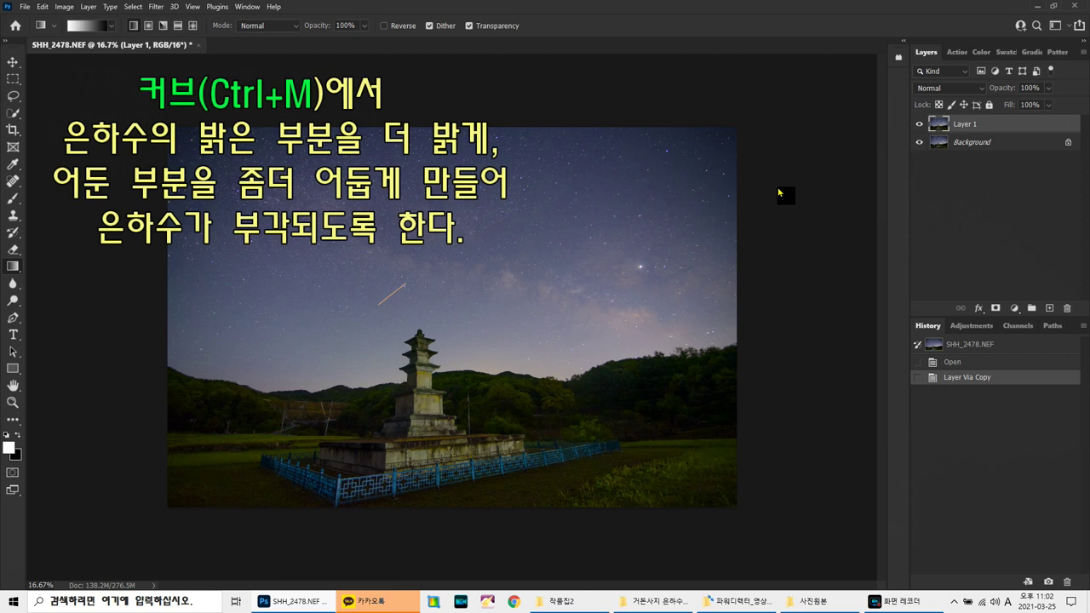
key(ctrl+m)
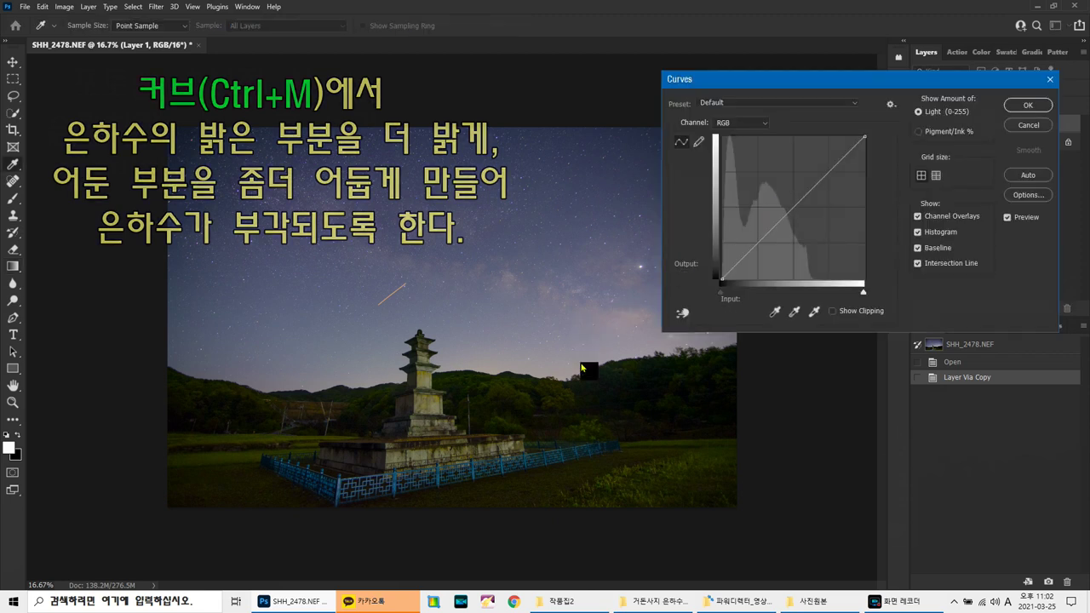
ctrl+click(620, 322)
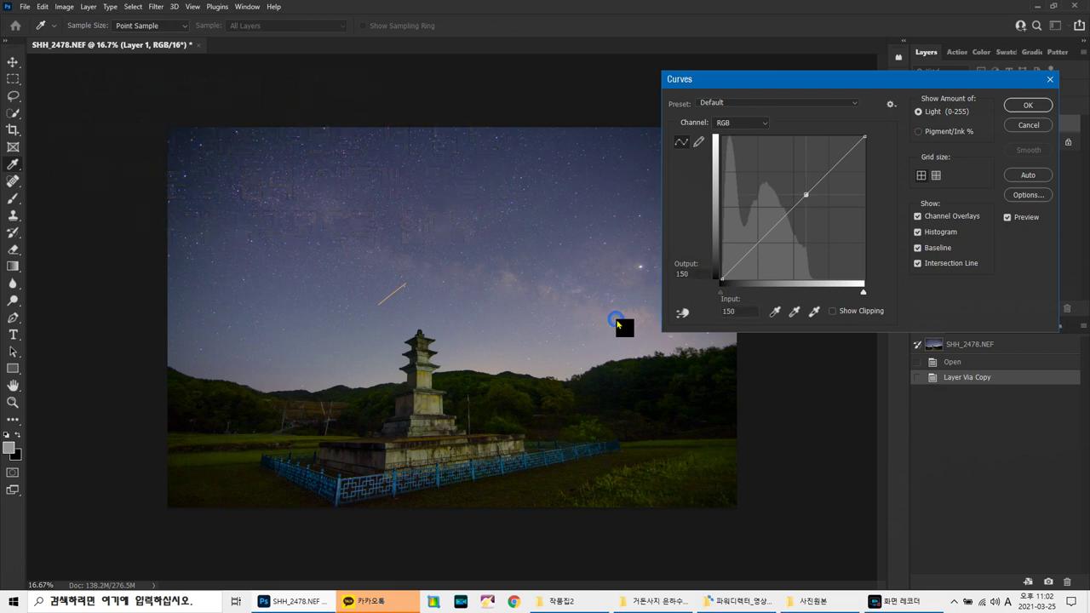
ctrl+click(632, 400)
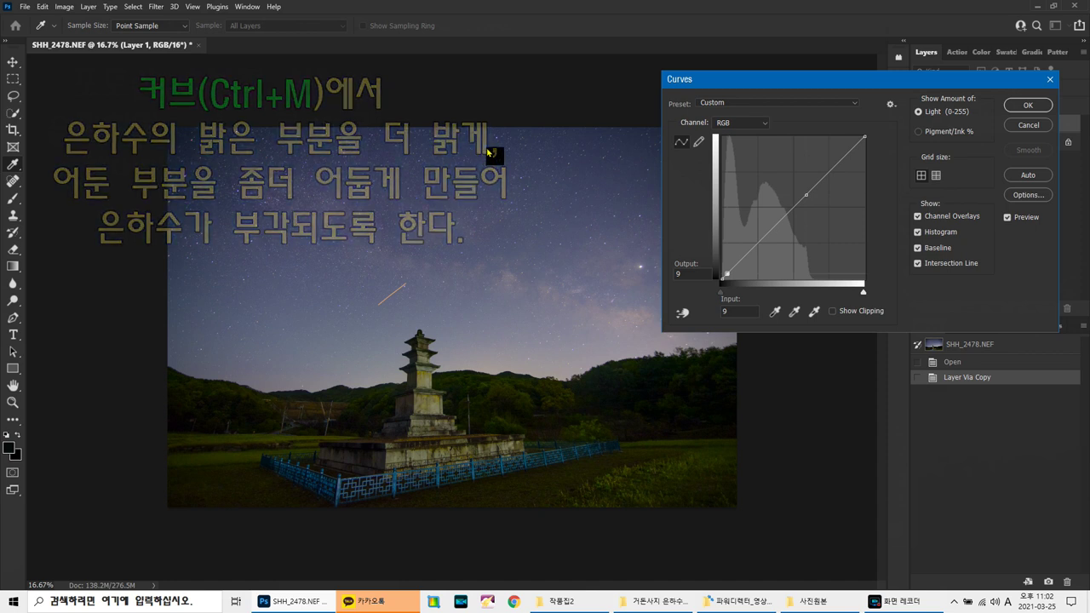
ctrl+click(511, 159)
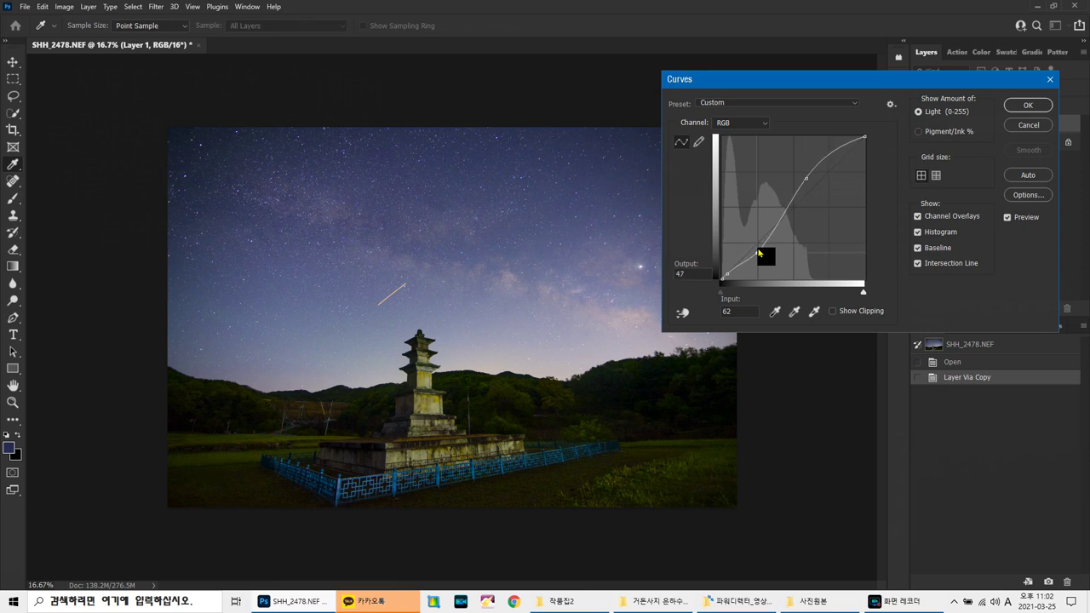
click(1032, 106)
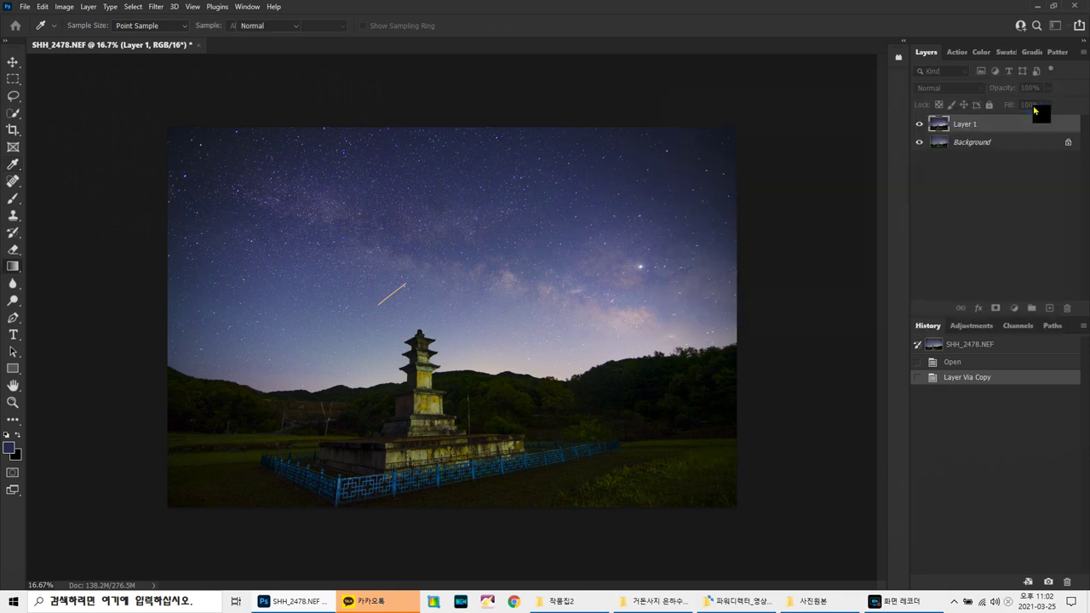
click(920, 124)
click(919, 123)
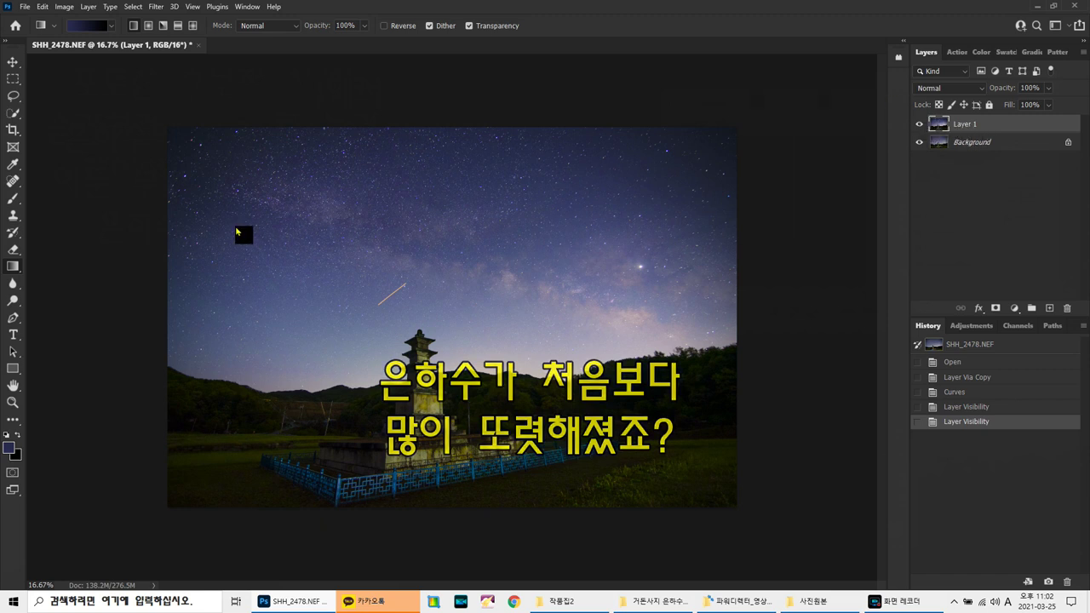
- Change the foreground colour to near-white
click(10, 447)
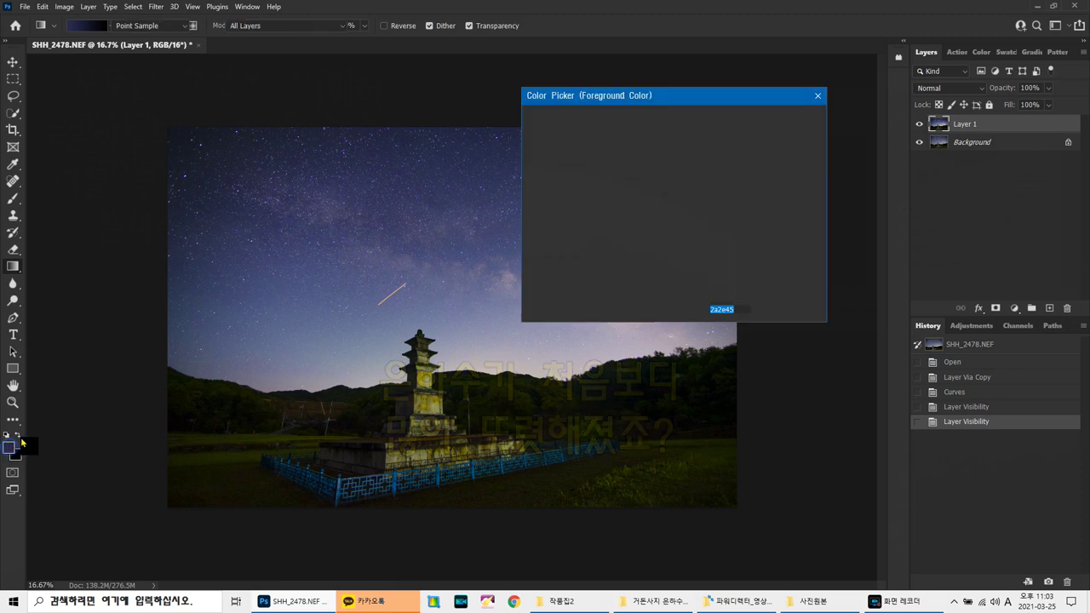
drag(588, 155, 531, 128)
click(771, 118)
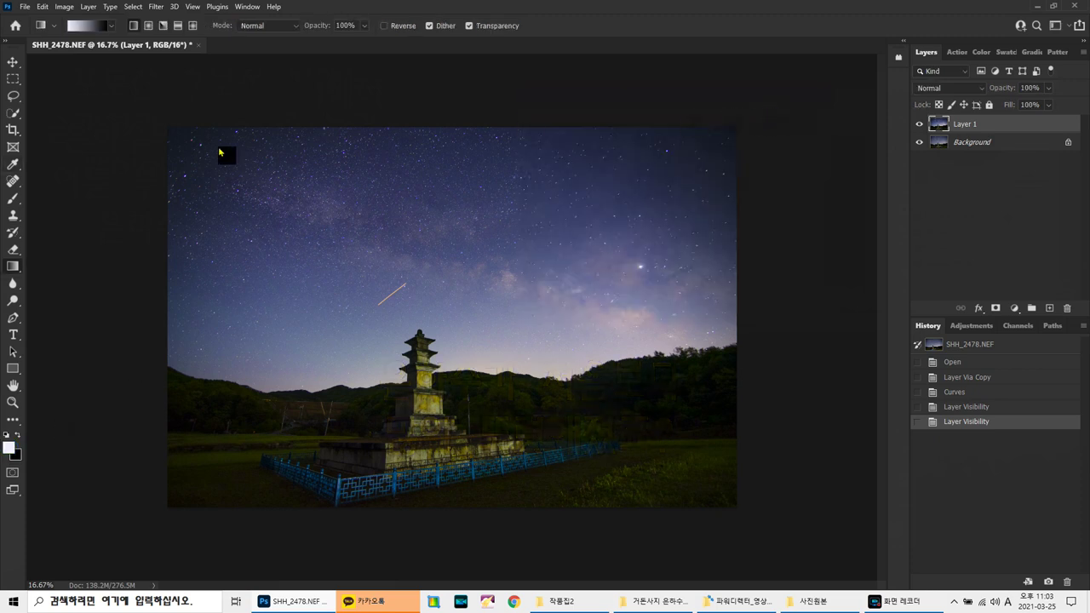
- Select the whole dark ground below the skyline, including hills and pagoda, with the Quick Selection tool
click(13, 249)
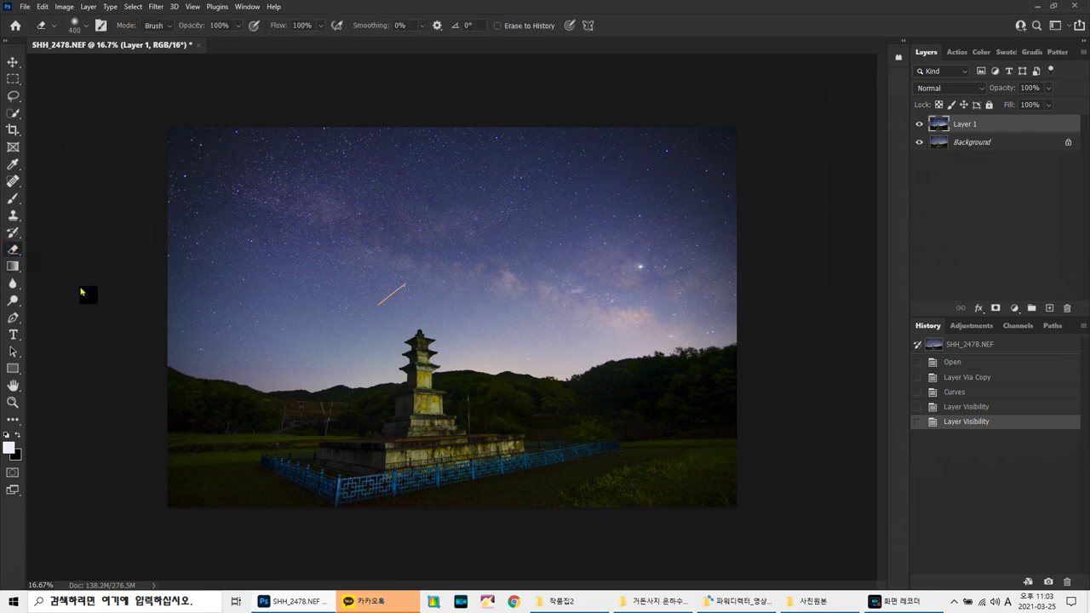
click(14, 114)
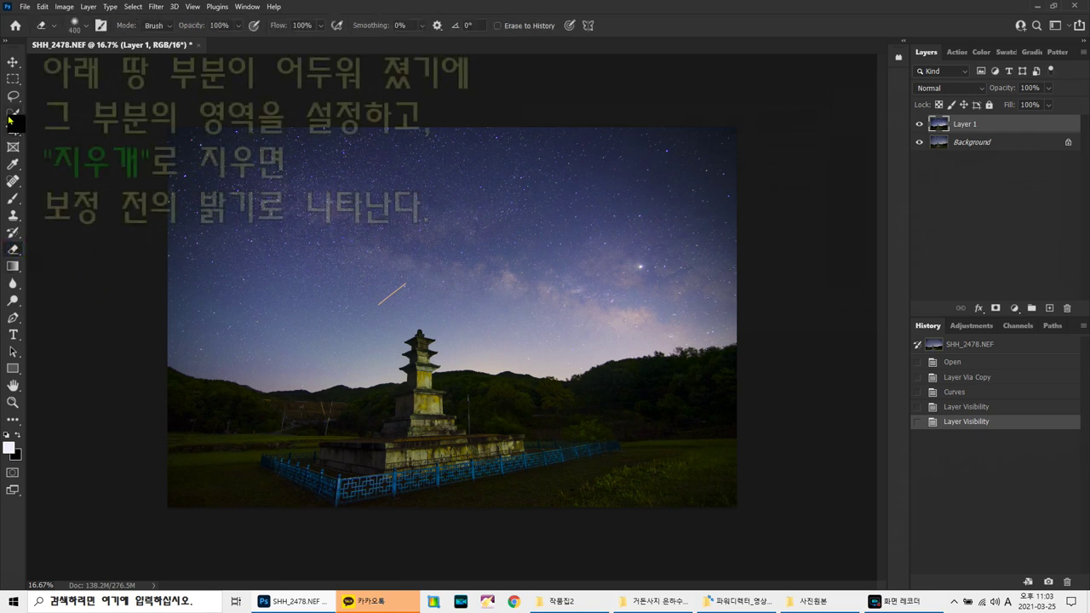
click(245, 415)
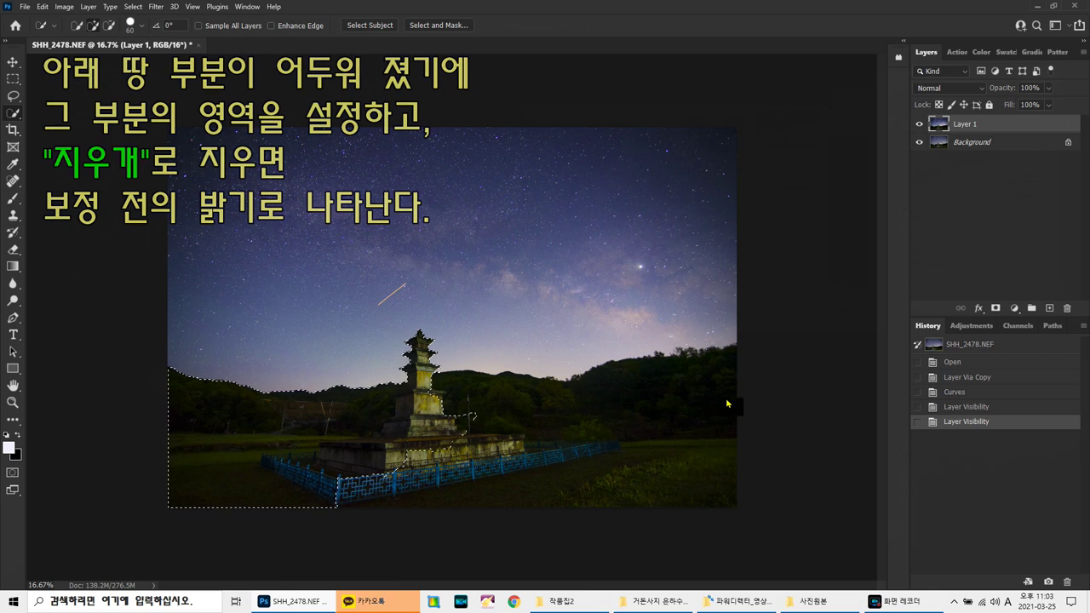
drag(761, 406, 537, 402)
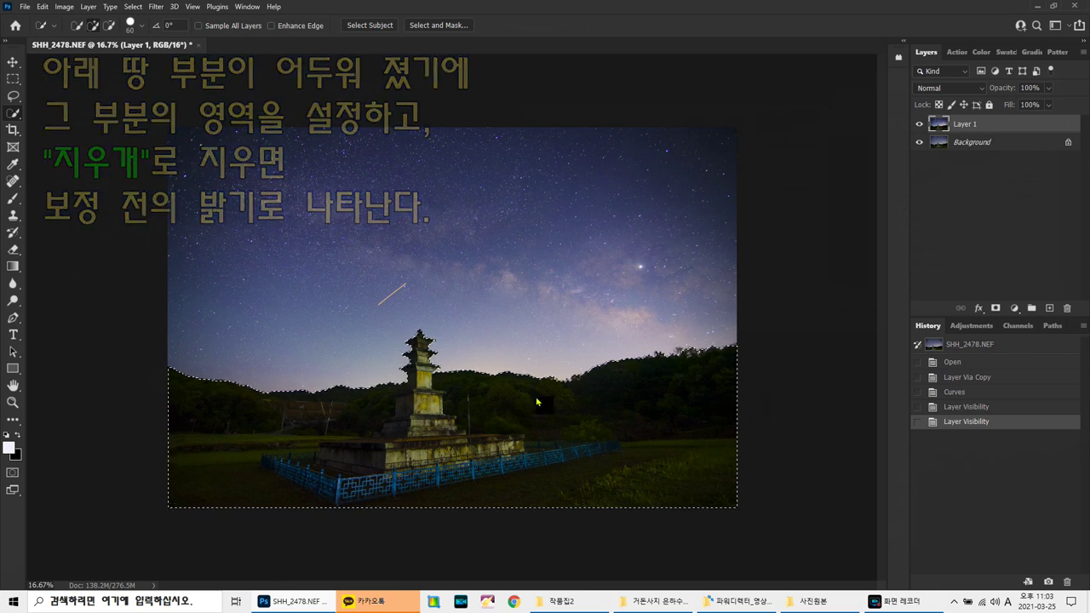
- Erase the selected ground from the curves-adjusted layer, then merge that layer down into the background
click(14, 250)
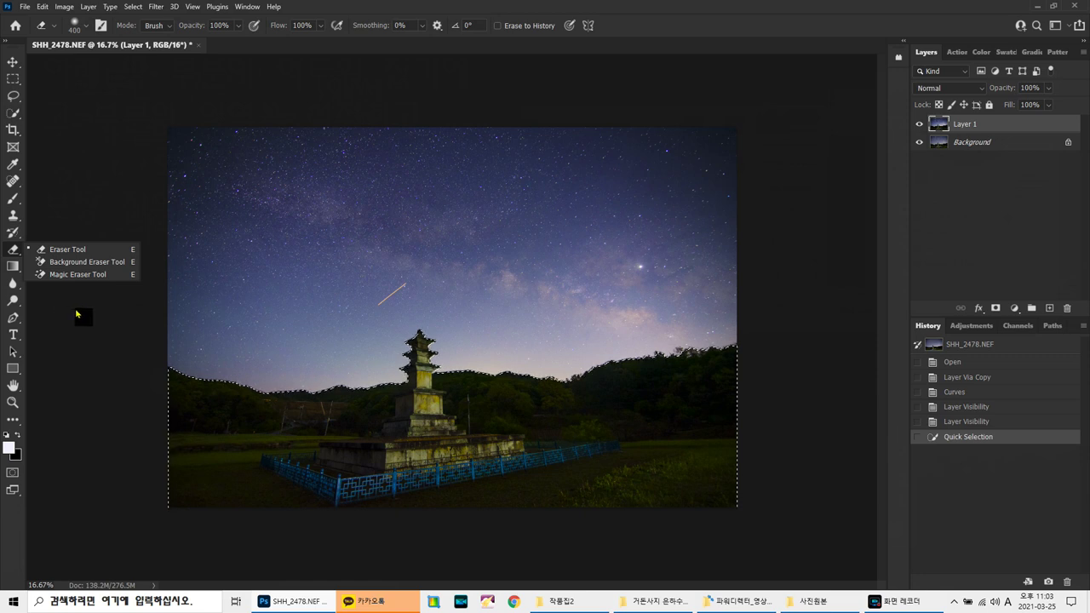
click(85, 322)
click(137, 396)
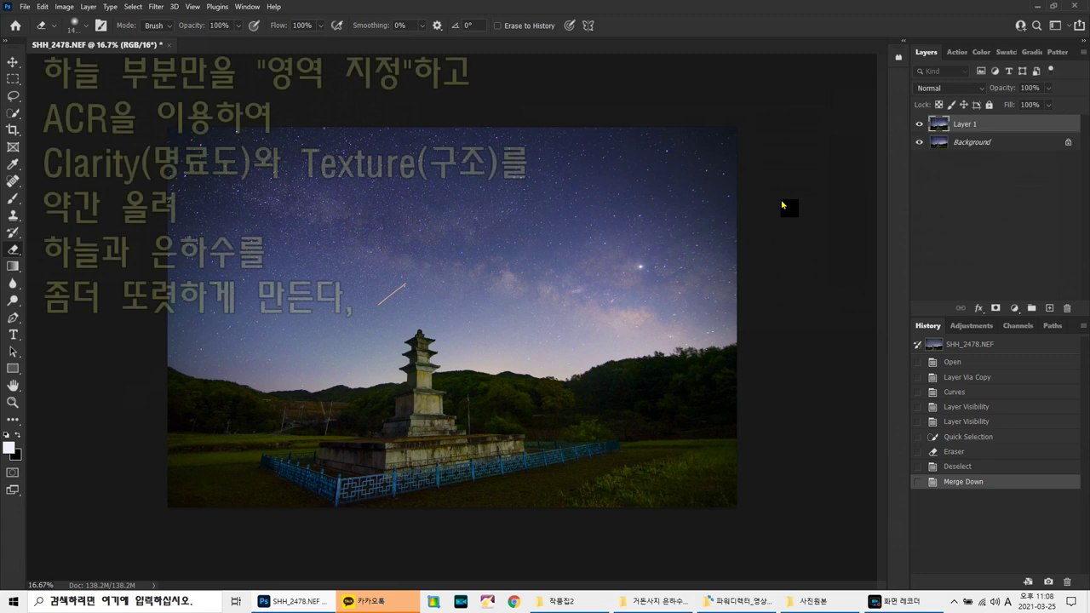
- Duplicate the merged image onto a new layer and select the entire sky with the Quick Selection tool
key(ctrl+j)
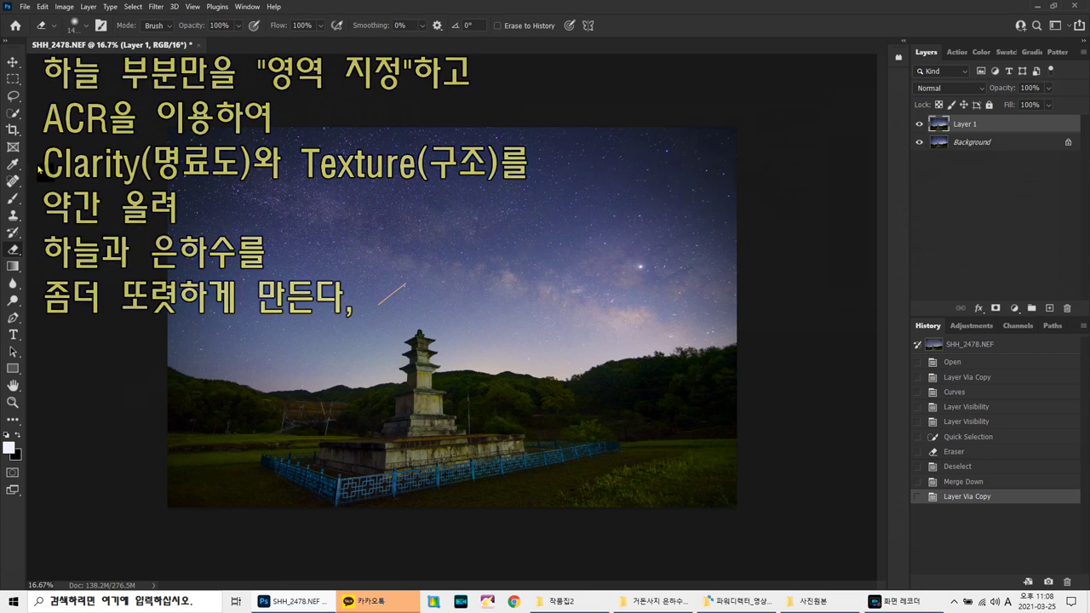
click(12, 112)
drag(183, 157, 283, 220)
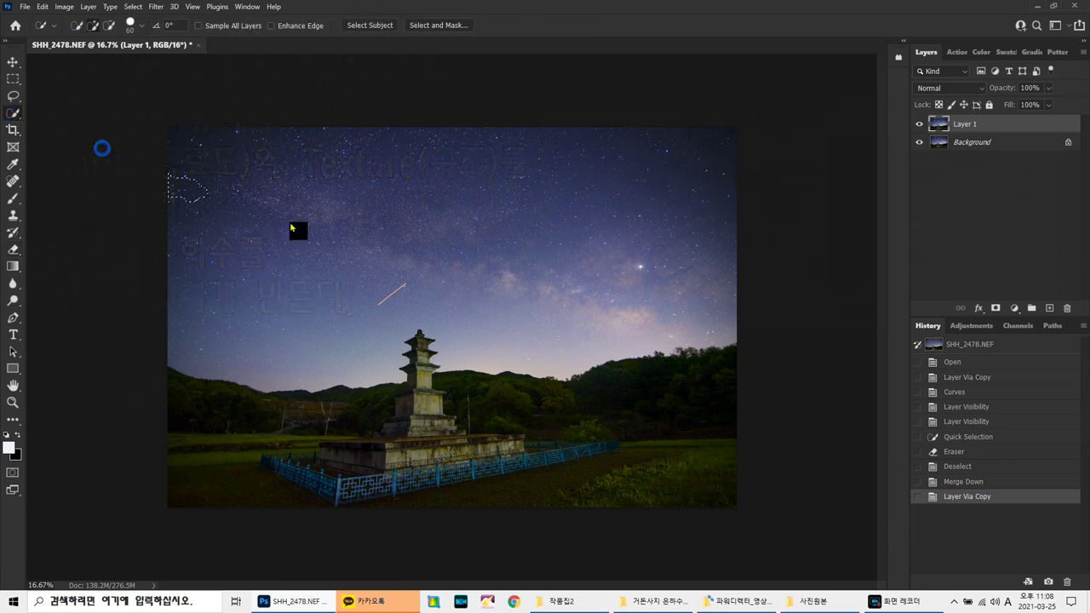
drag(627, 256, 656, 262)
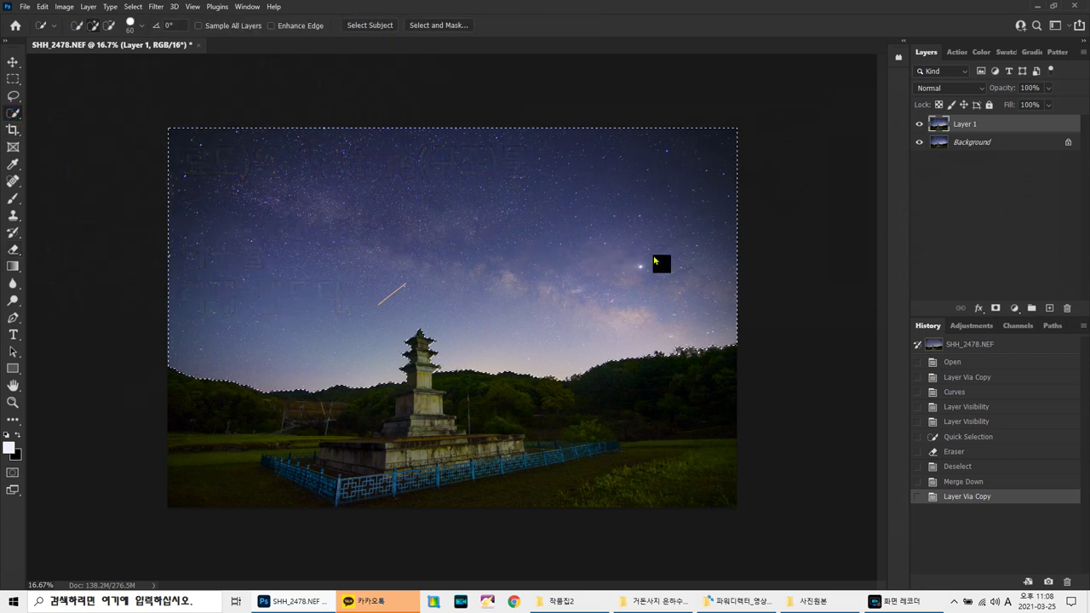
- Apply the Camera Raw Filter to the selected sky with Clarity at +47 and Texture at +32
click(160, 8)
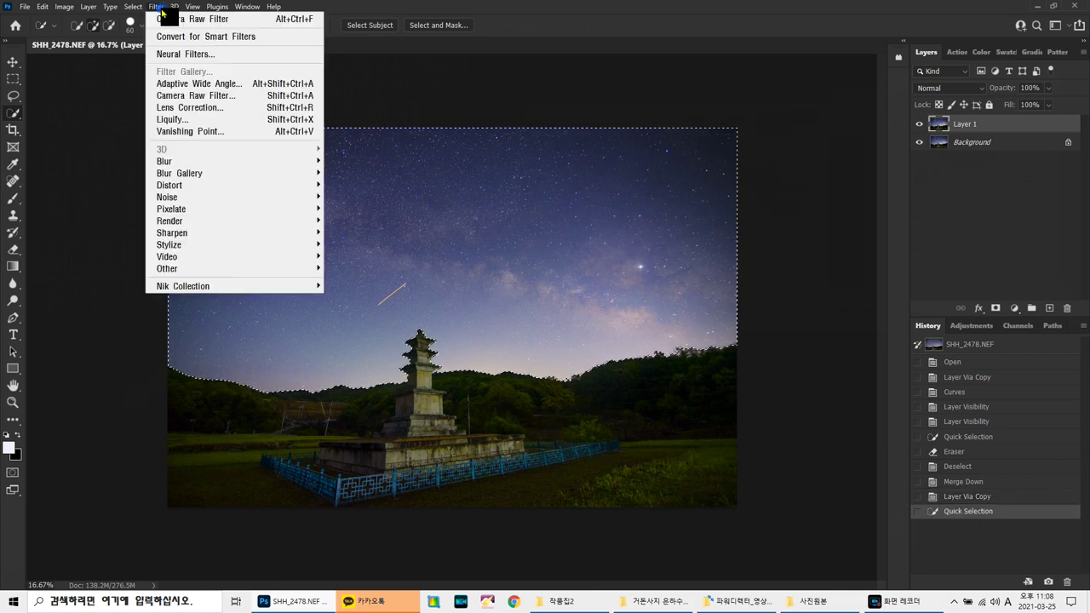
click(211, 99)
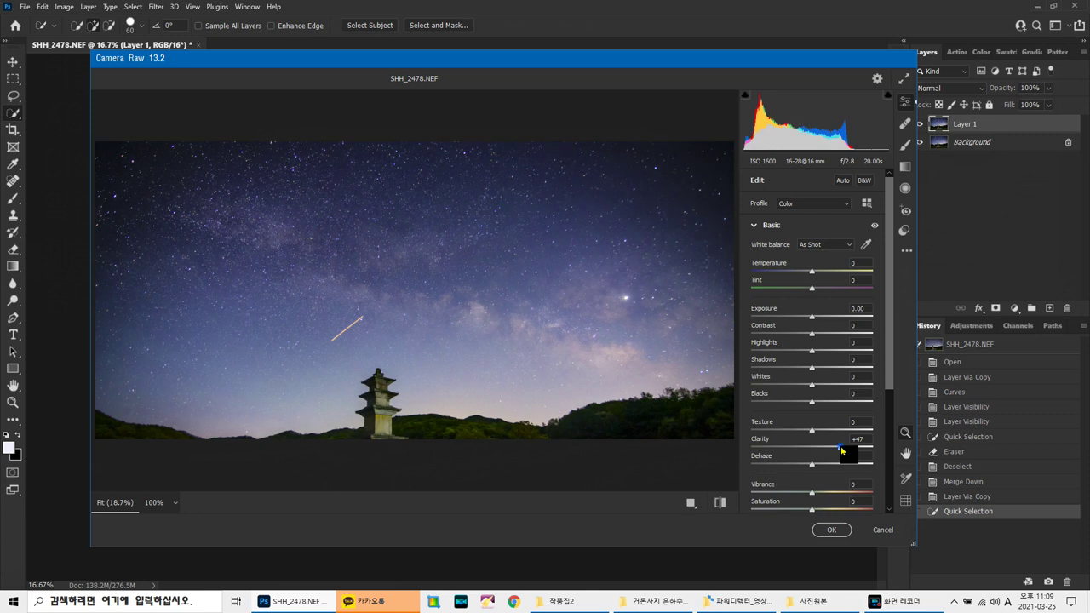
click(839, 432)
drag(839, 433, 835, 435)
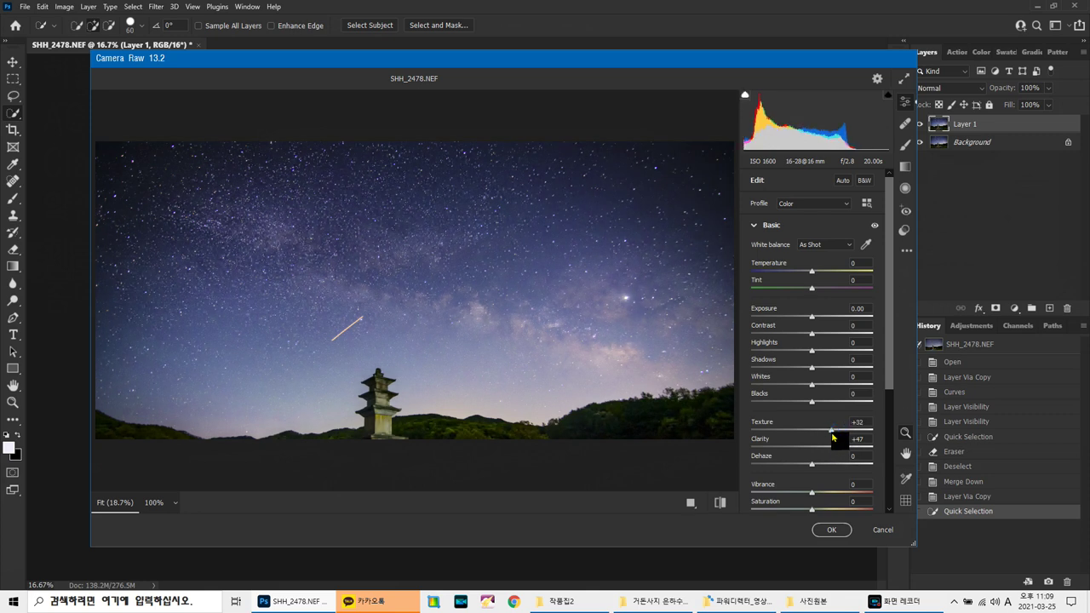
click(830, 530)
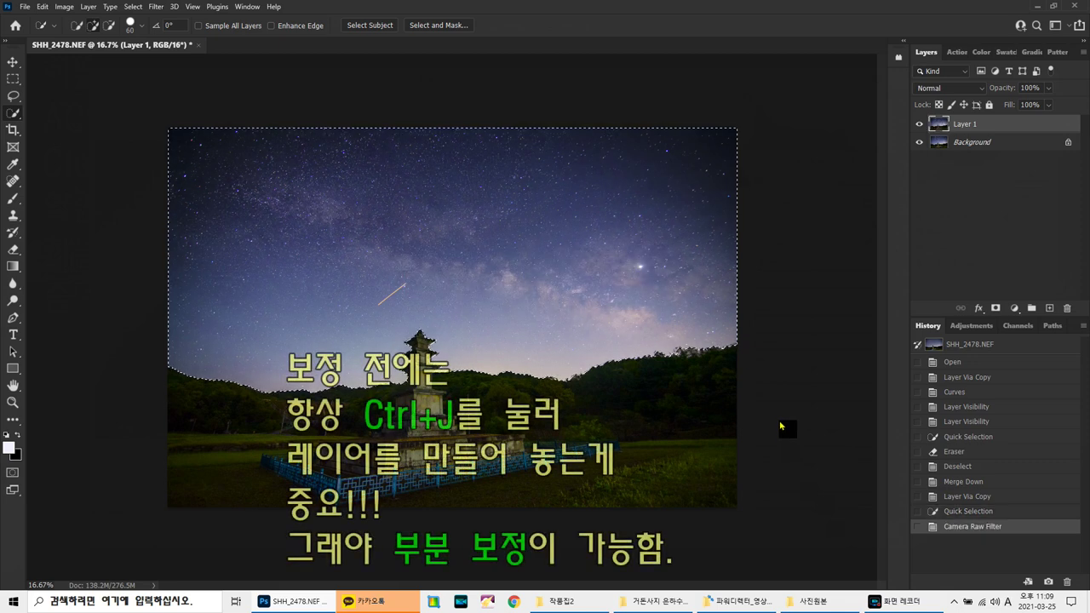
- Invert the selection to the ground and apply the Camera Raw Filter to it with Shadows at +90
key(ctrl+shift+i)
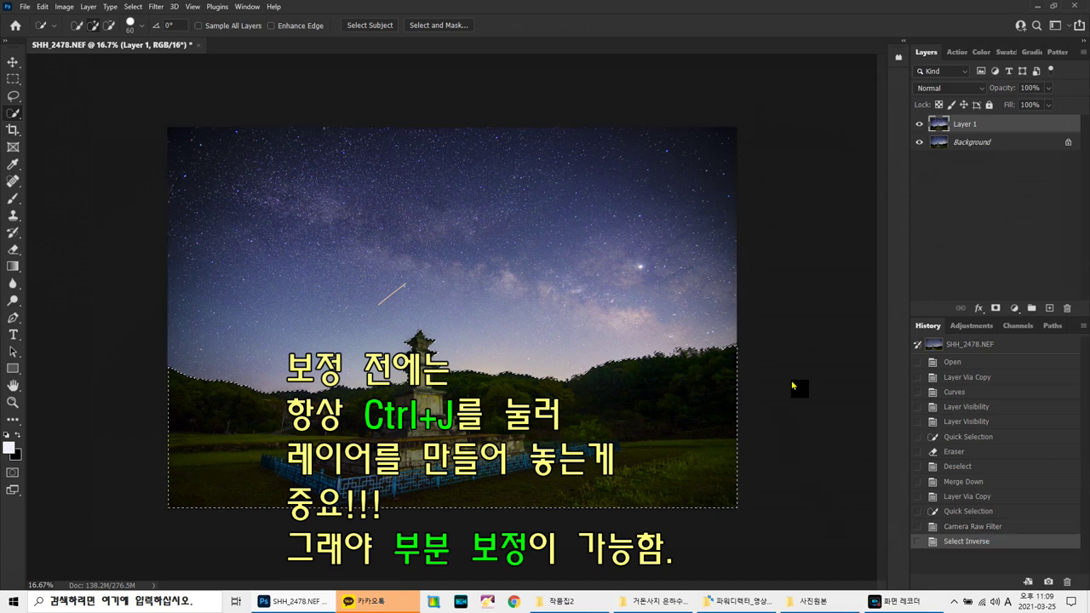
click(156, 7)
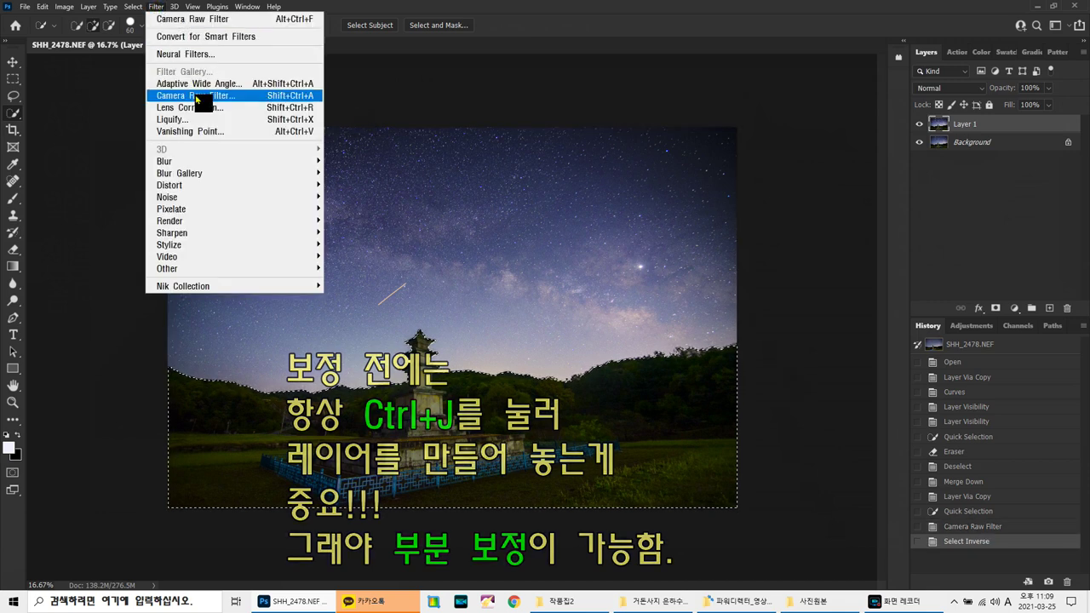
click(194, 97)
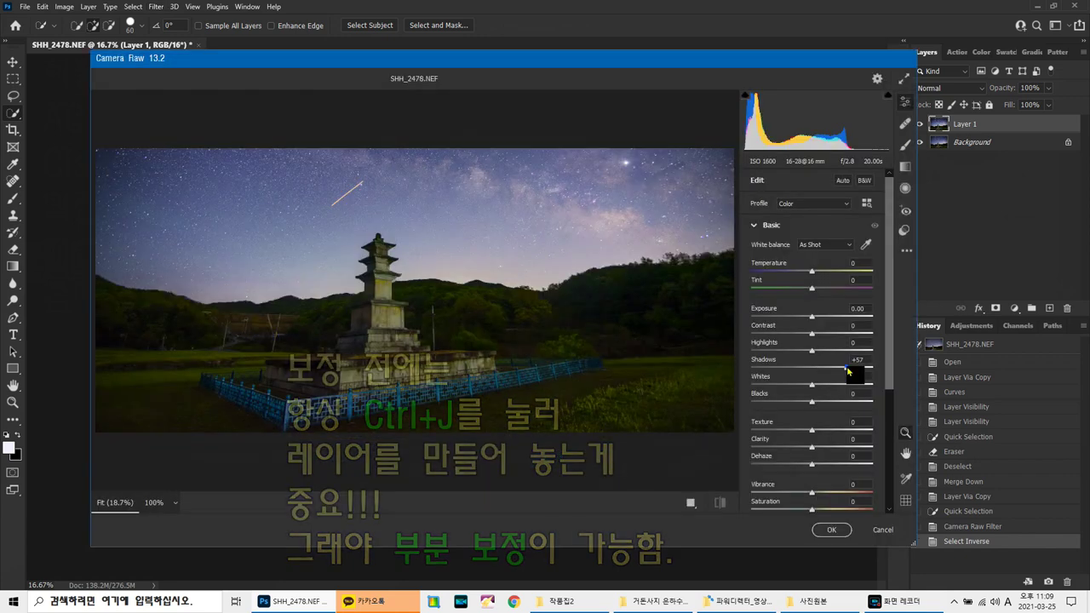
click(847, 368)
drag(847, 370, 868, 372)
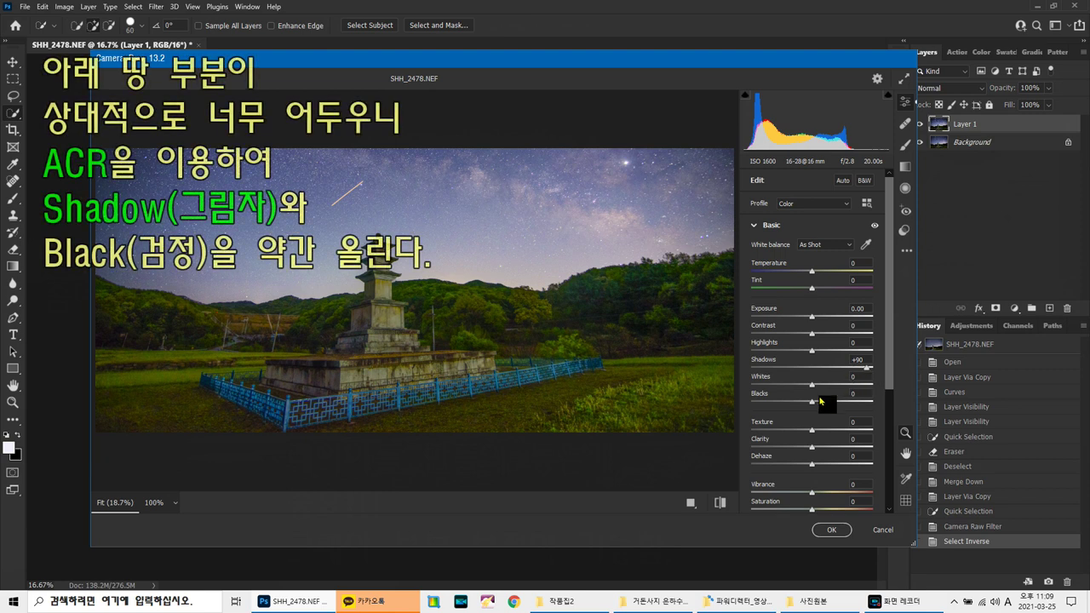
click(830, 532)
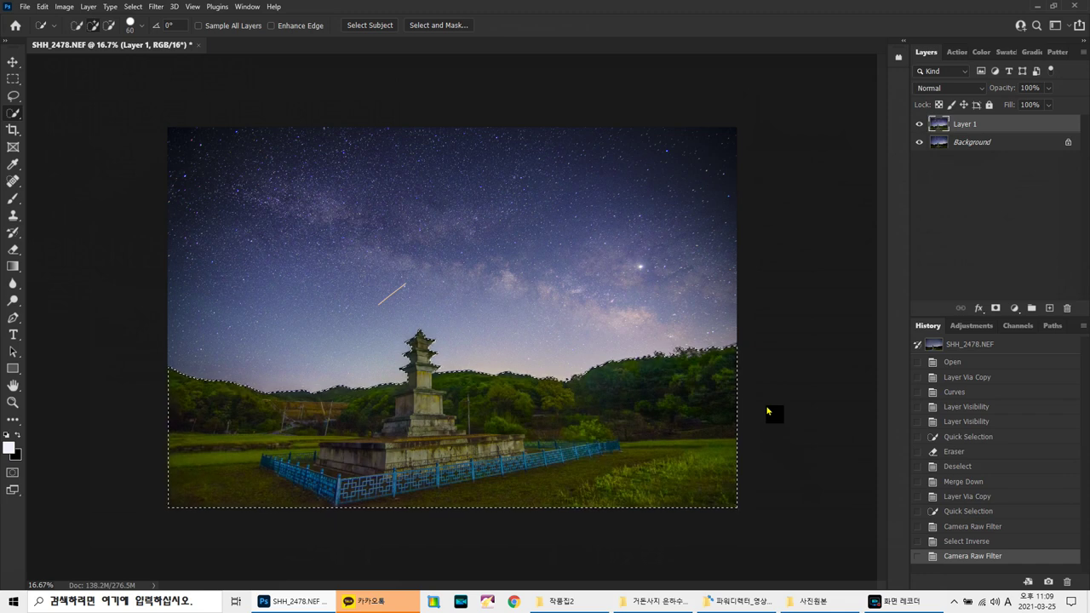
- Merge the adjusted layer into the background and save the image as SHH_2478.psd in the desktop folder 임시잡동, replacing the existing file
key(ctrl+d)
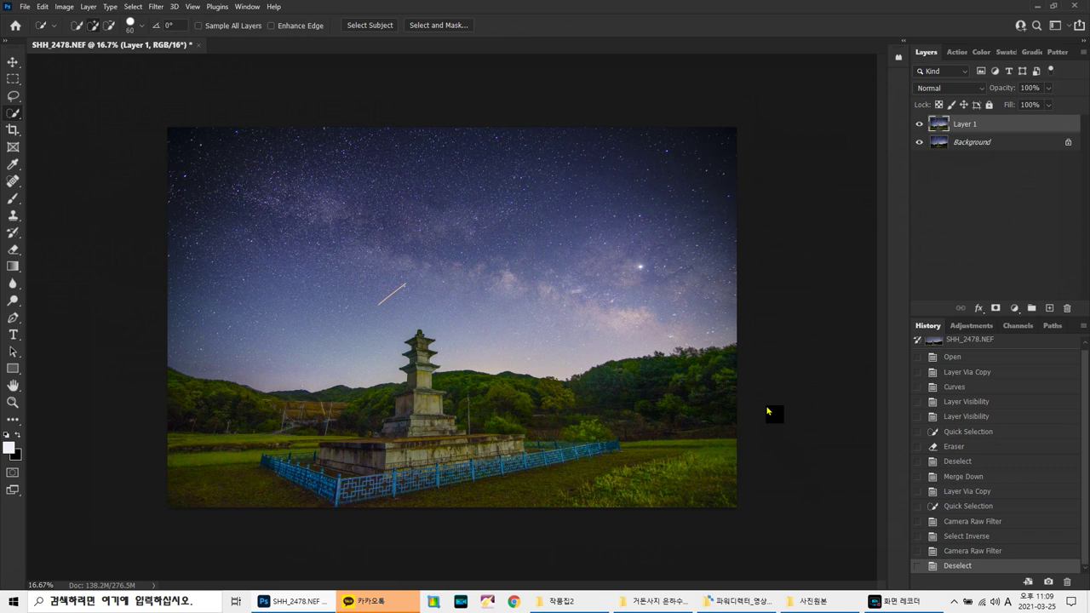
key(ctrl+e)
key(ctrl+shift+s)
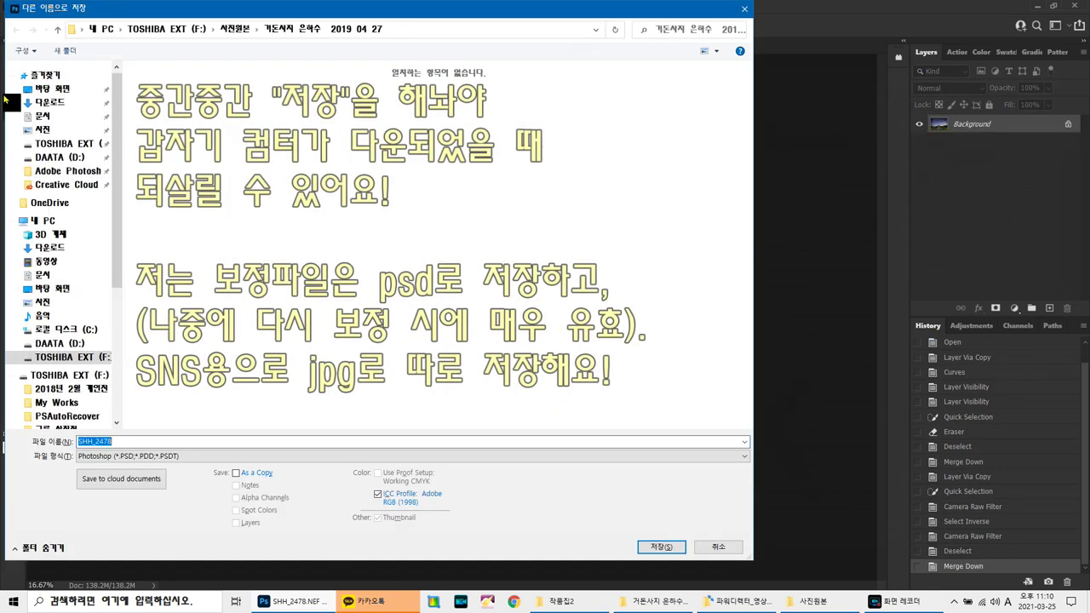
click(93, 293)
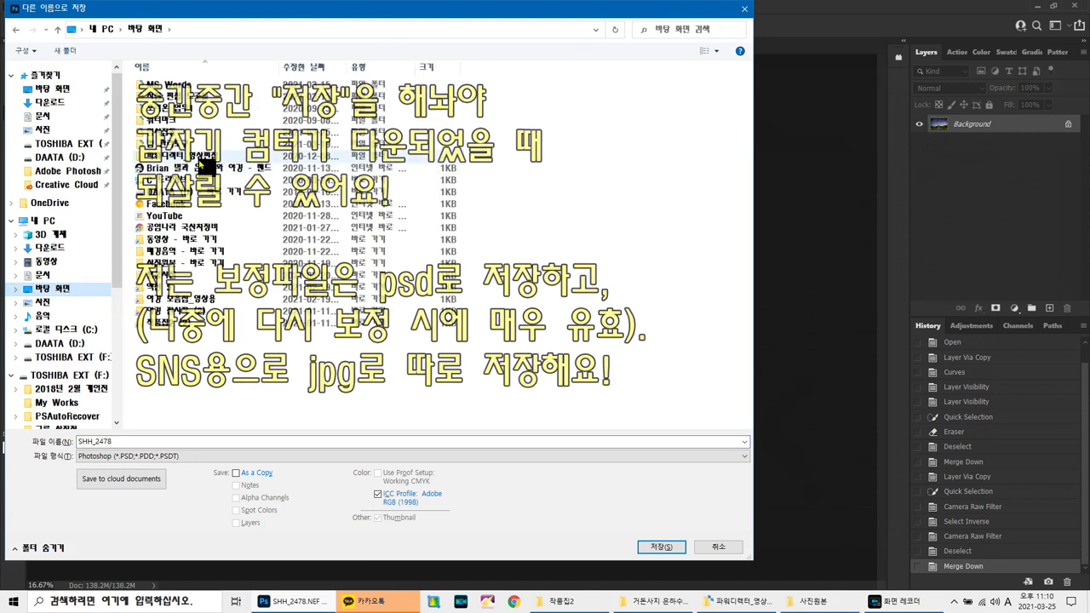
click(193, 135)
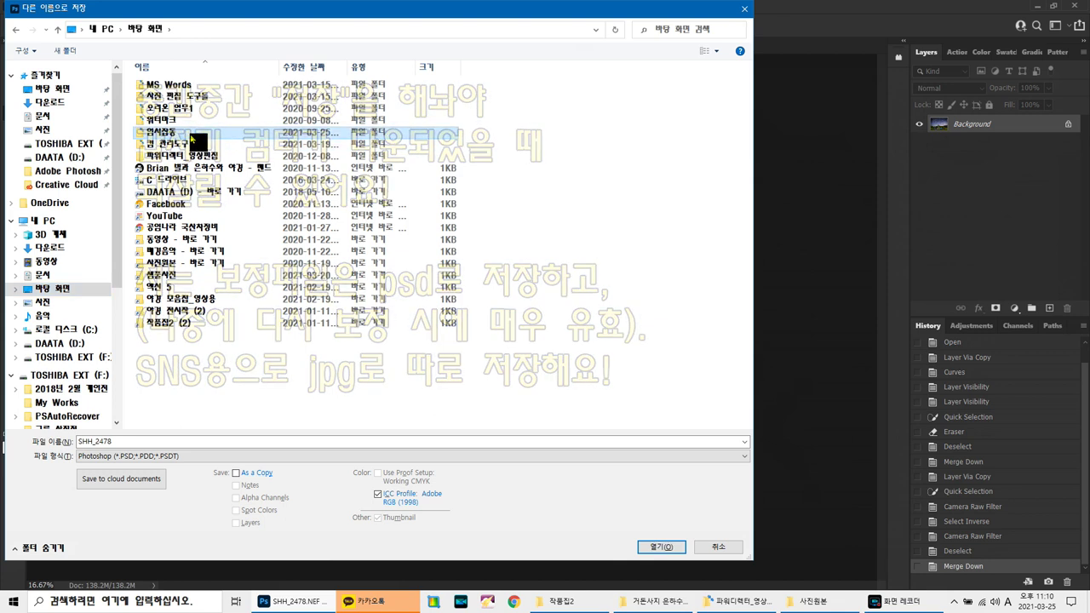
double_click(193, 135)
click(661, 547)
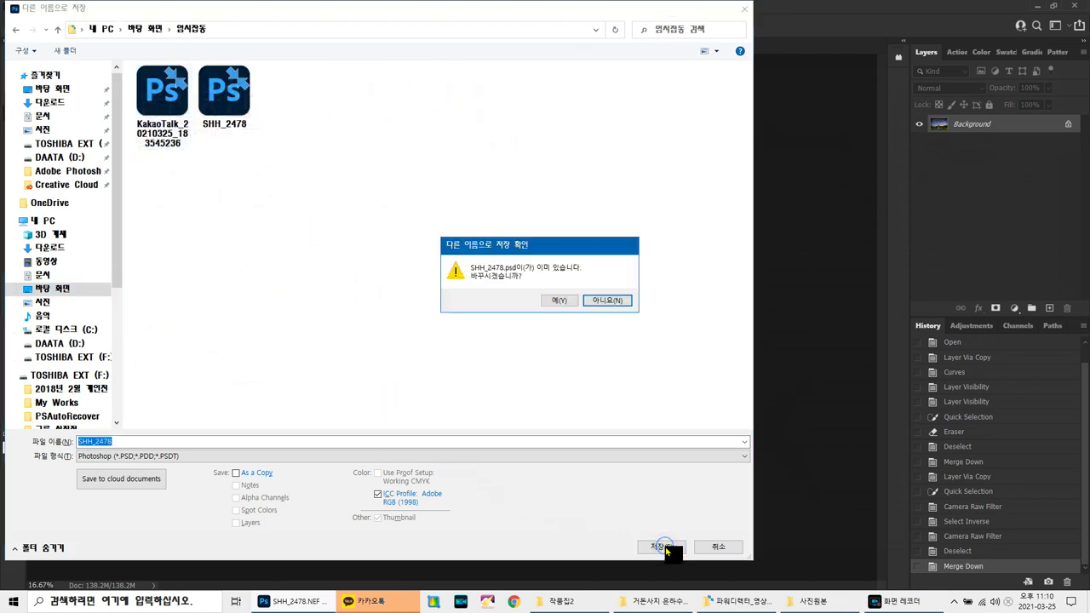
click(557, 301)
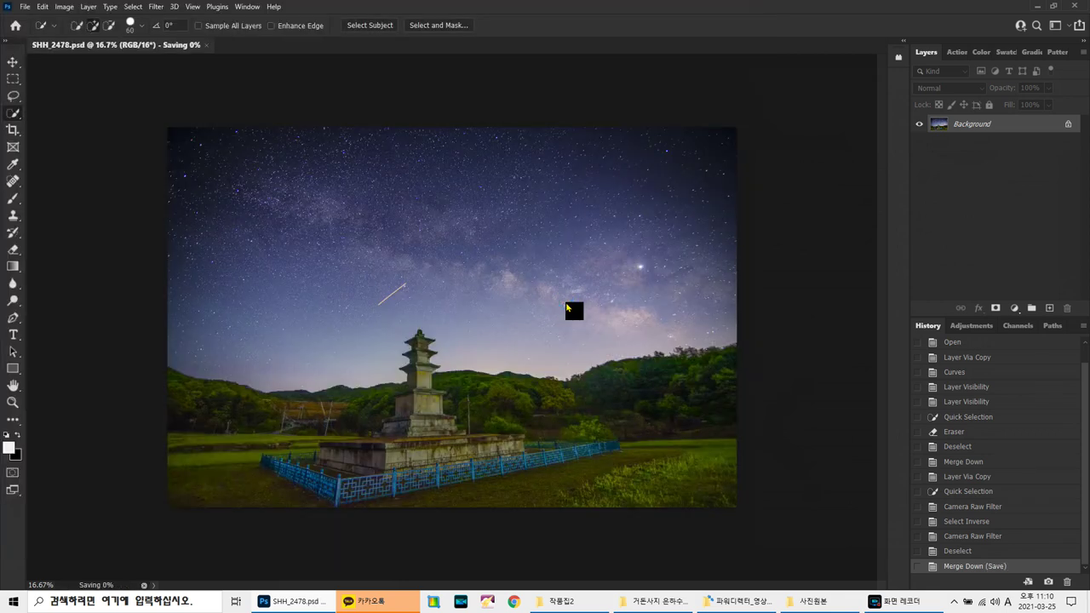
- Duplicate the background and, in the Camera Raw Filter, place a tilted radial filter along the whole Milky Way with its settings reset
key(ctrl+j)
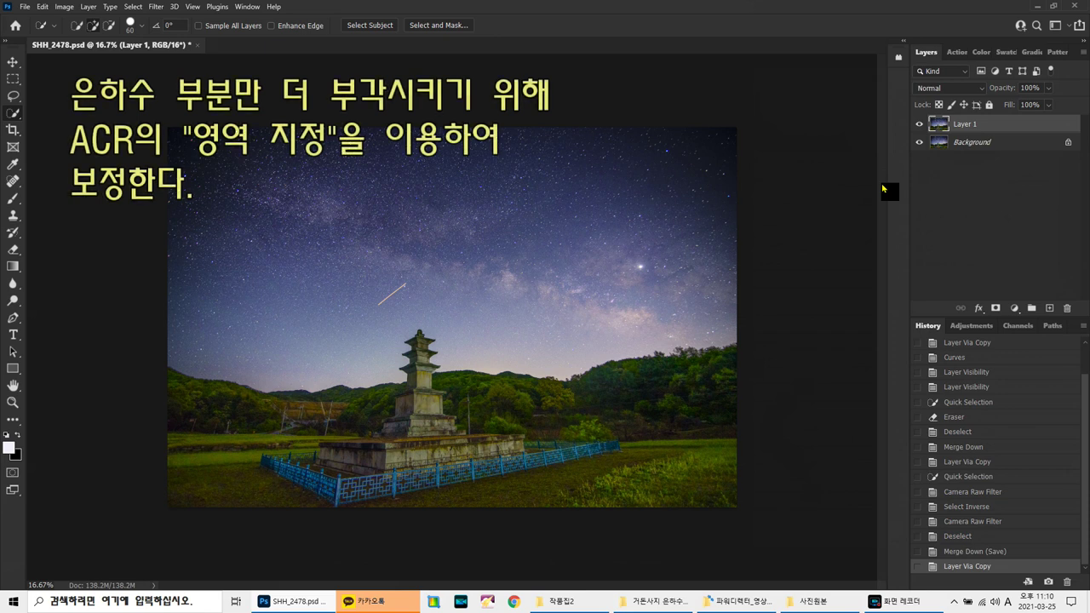
key(ctrl+shift+a)
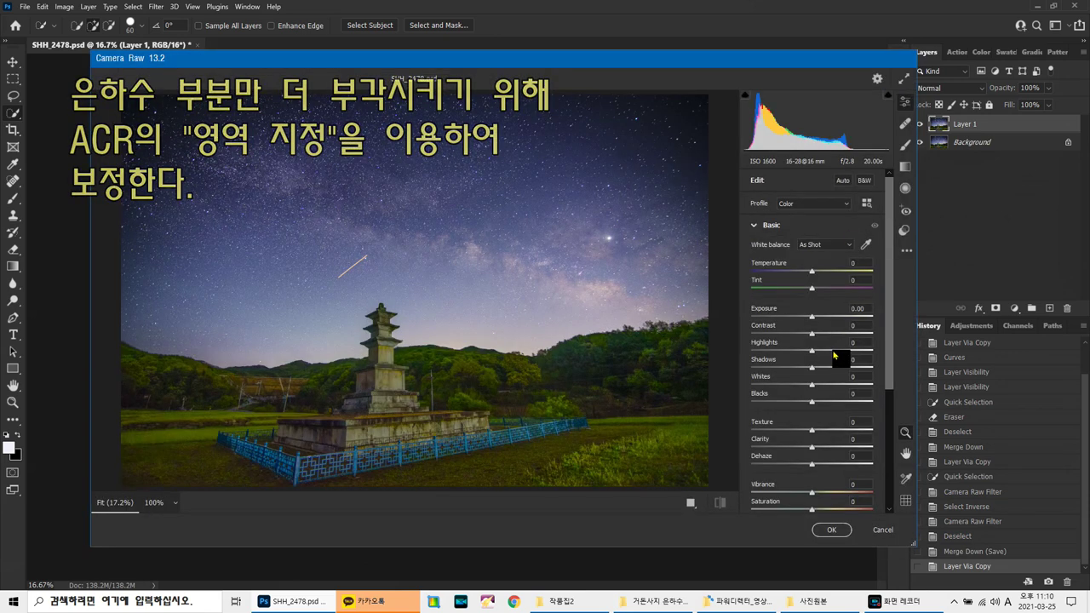
click(906, 189)
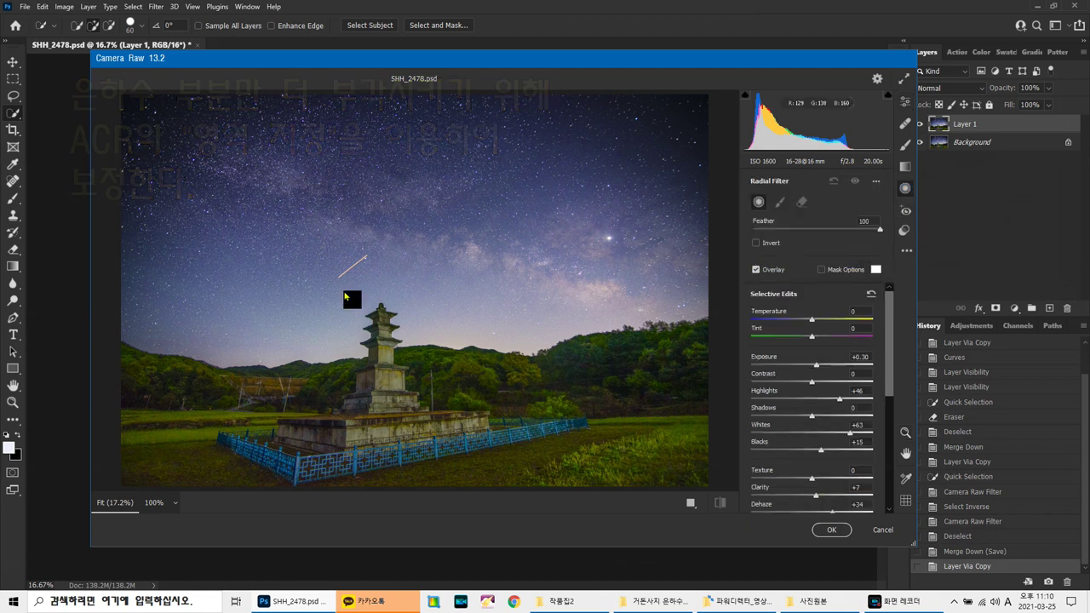
drag(254, 201, 451, 237)
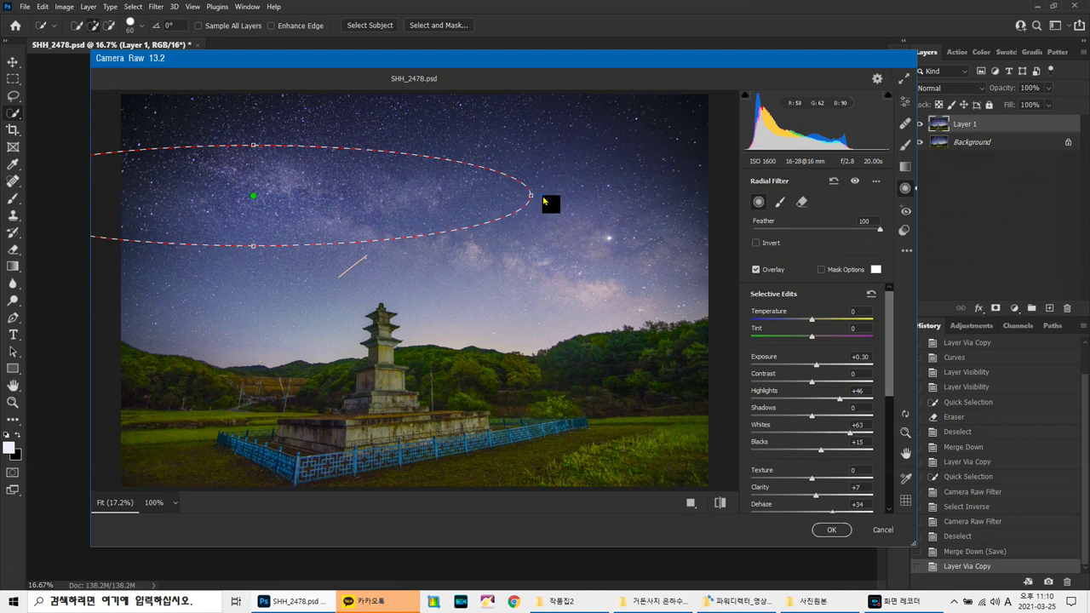
drag(543, 200, 545, 269)
drag(275, 211, 436, 244)
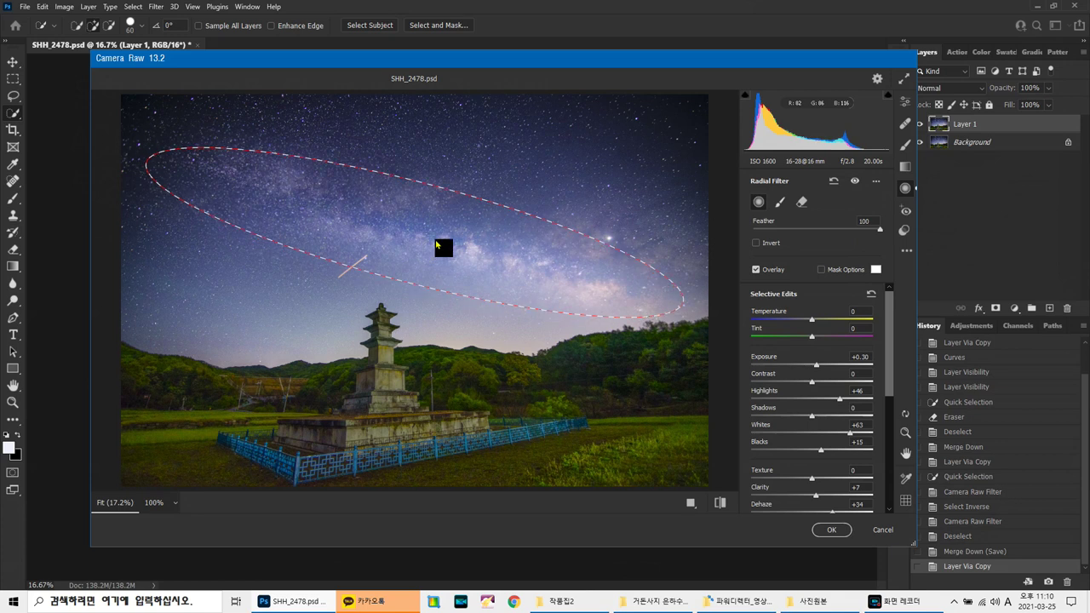
drag(433, 192, 437, 164)
drag(441, 233, 876, 299)
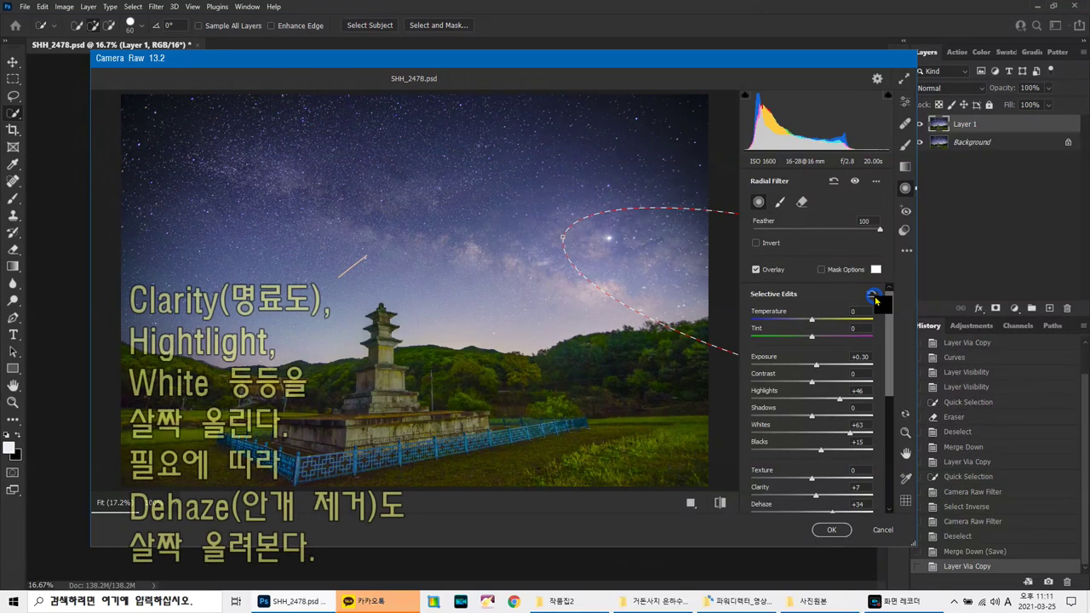
click(871, 295)
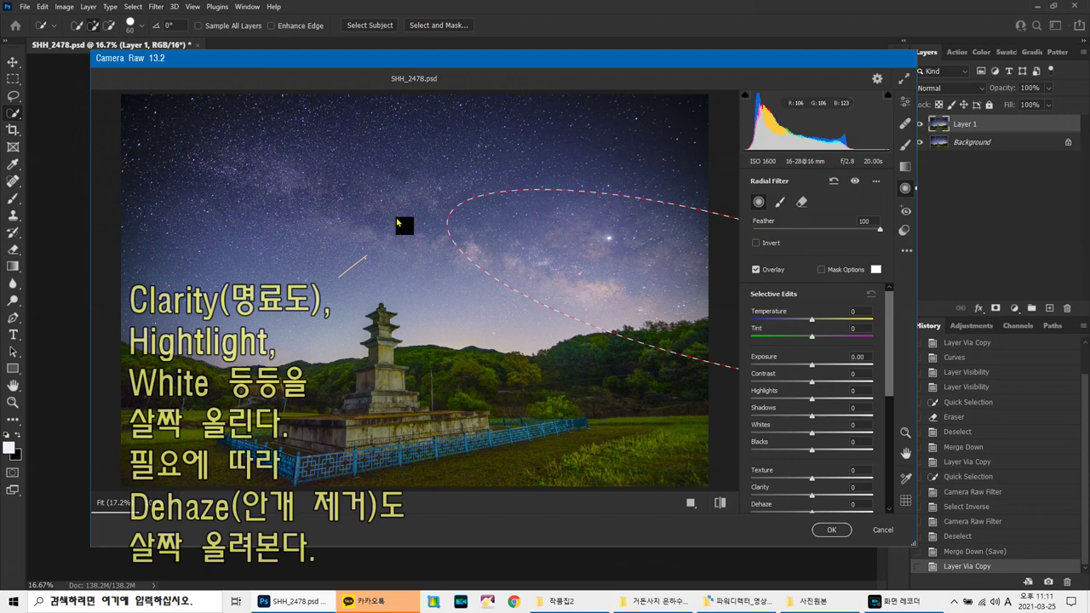
drag(397, 222, 282, 179)
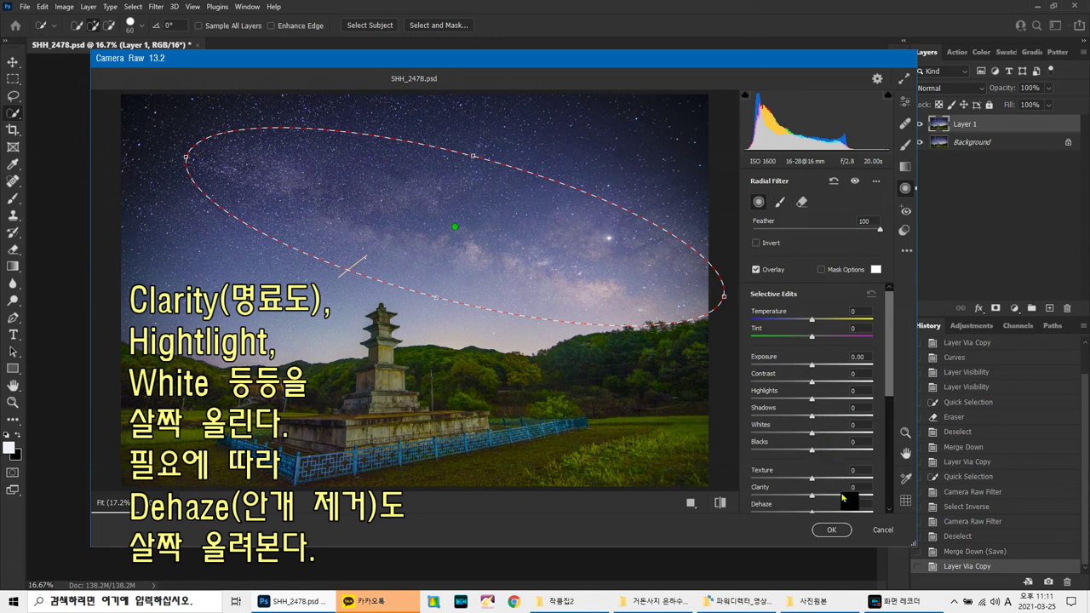
- Set the Milky Way radial filter to Contrast +22, Highlights +19, Whites +13, Blacks -9, Clarity +44 and Dehaze +19
drag(841, 499, 837, 497)
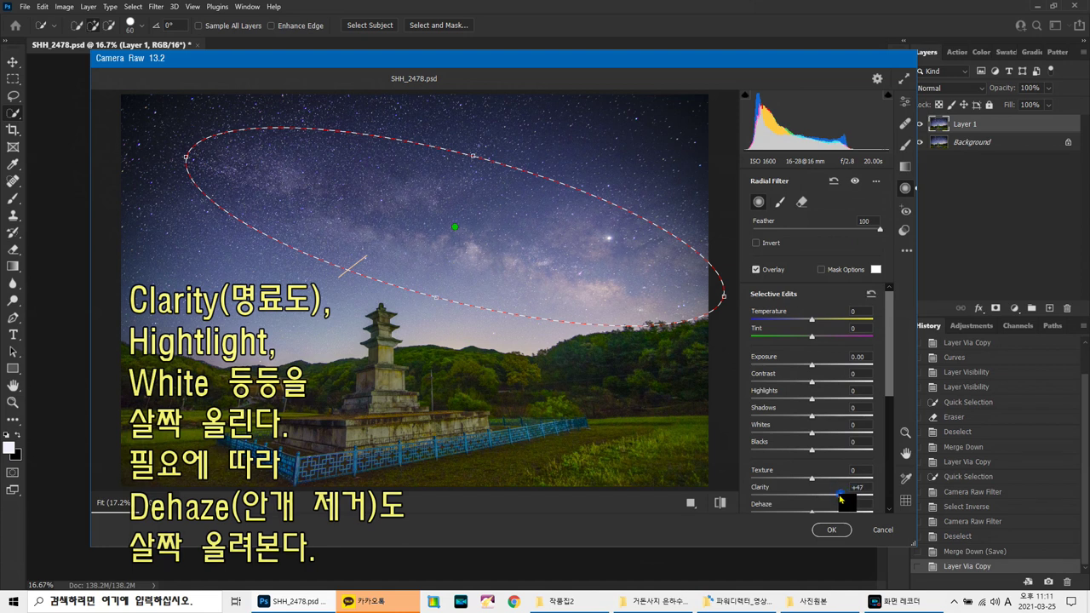
drag(851, 401, 819, 434)
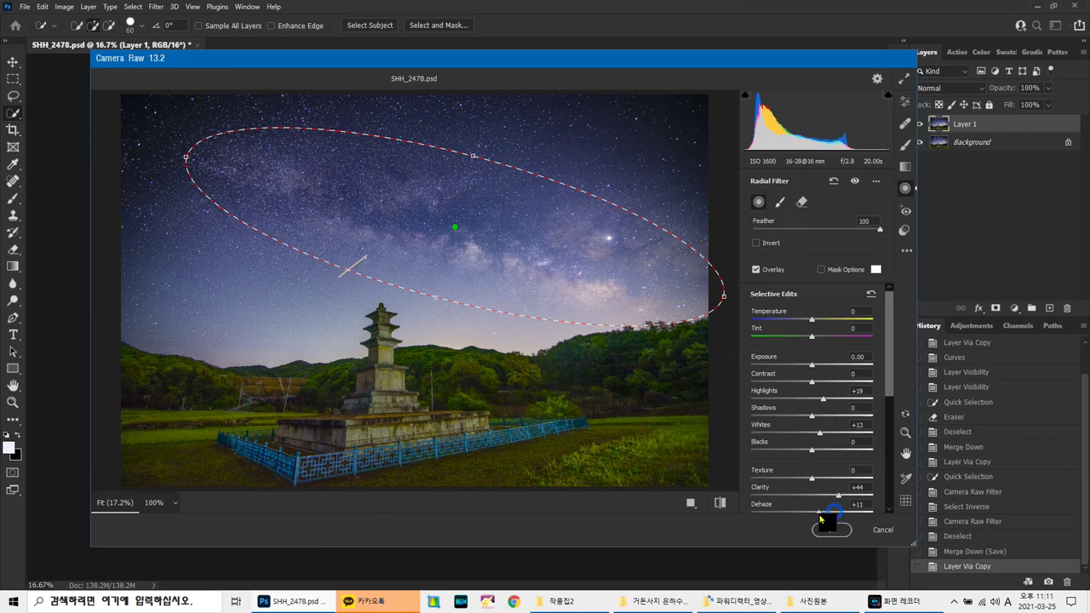
drag(819, 515, 823, 515)
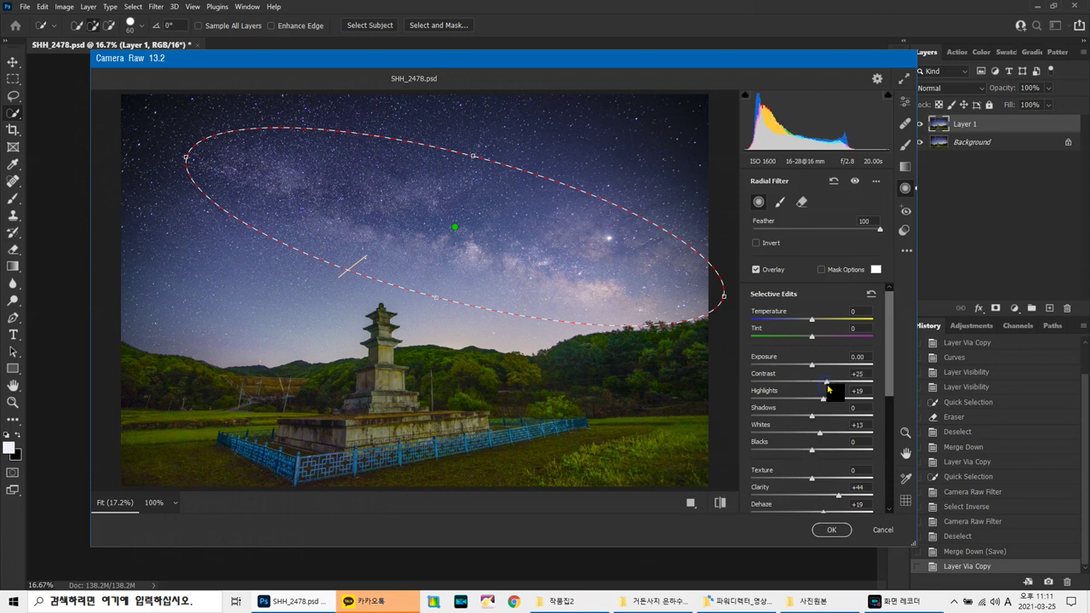
drag(827, 386, 827, 470)
drag(800, 455, 798, 454)
click(678, 425)
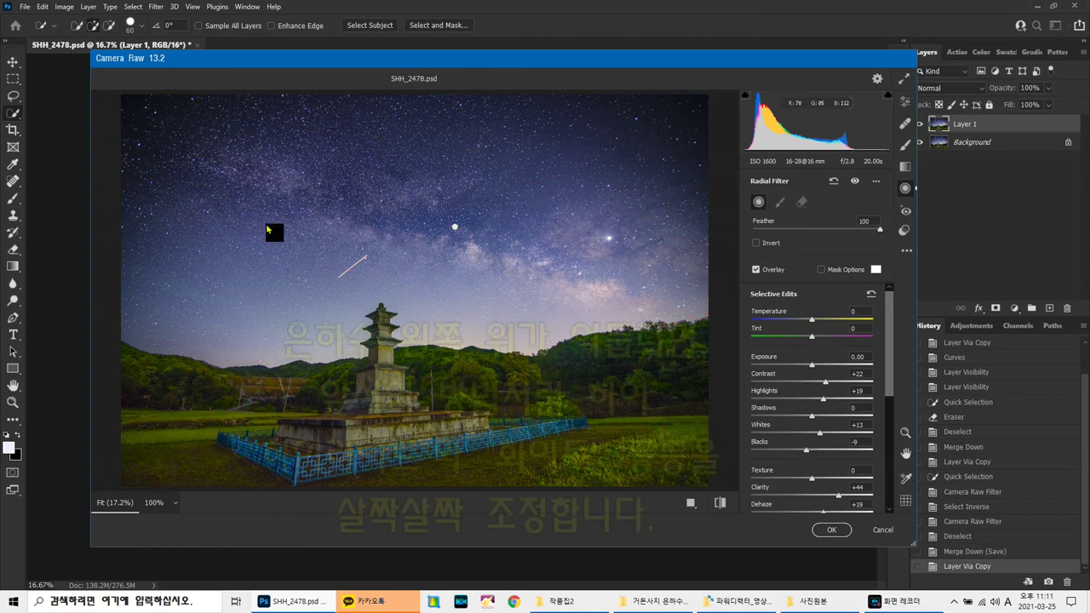
- Add a smaller tilted radial filter over the Milky Way's left part with only Exposure +0.20, Highlights +47 and Whites +29, and apply the filter
drag(227, 202, 316, 228)
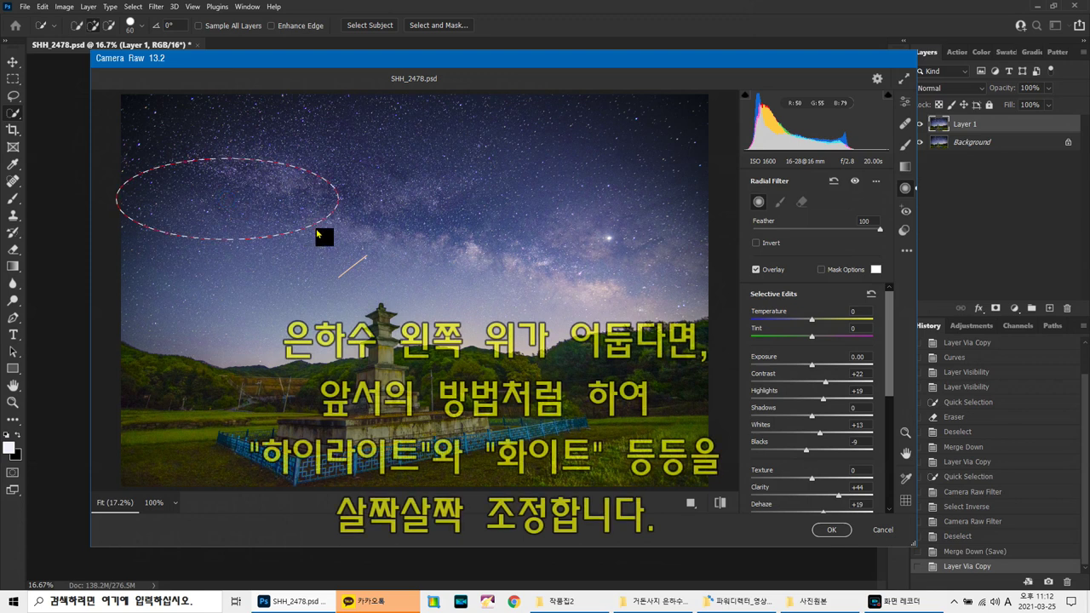
drag(366, 202, 212, 198)
click(871, 294)
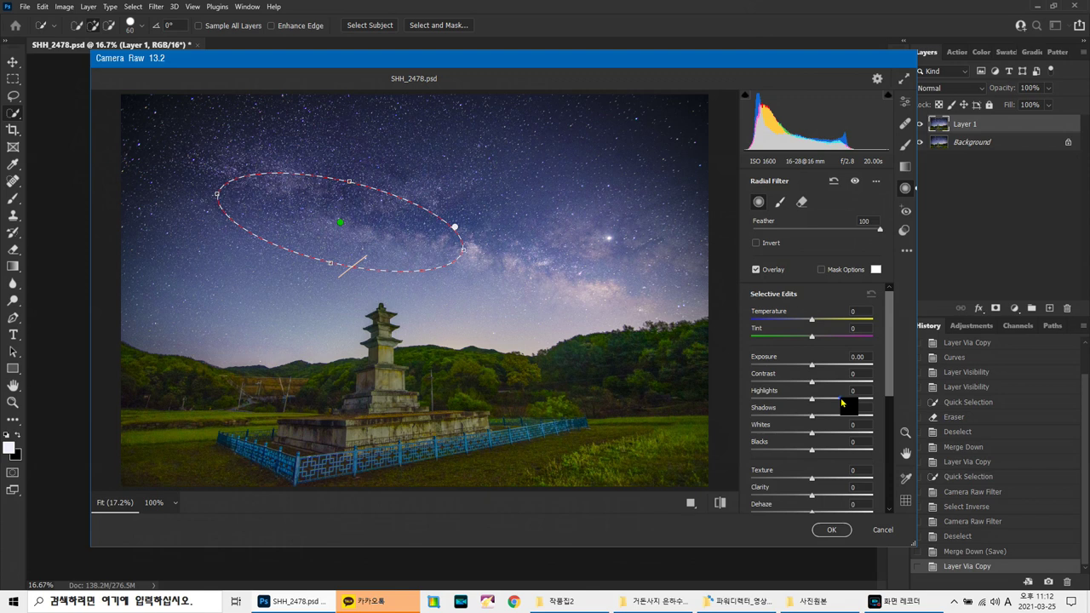
drag(845, 431, 830, 438)
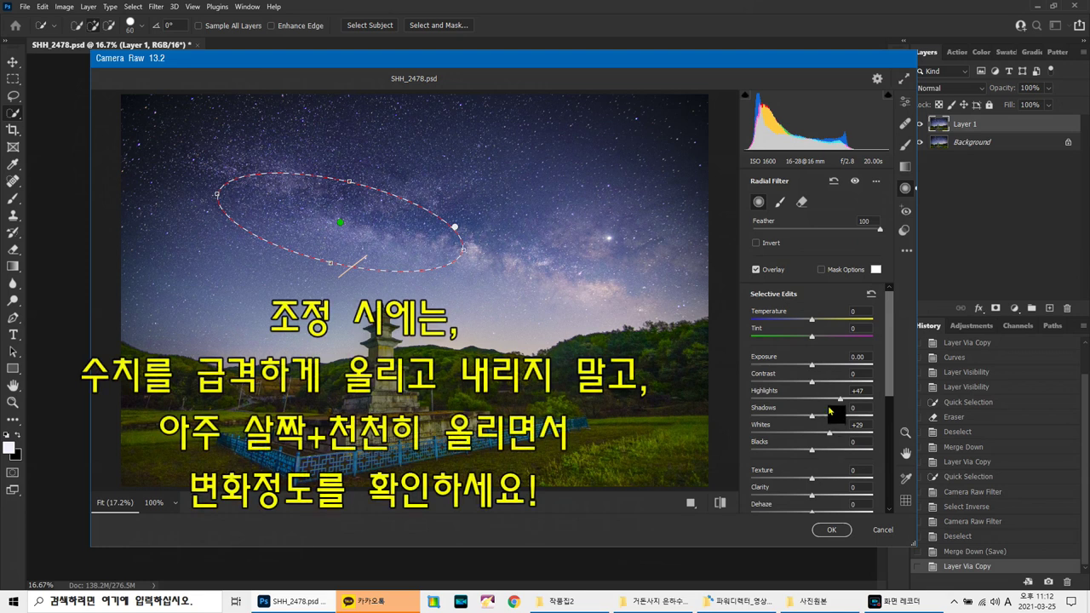
drag(815, 367, 818, 369)
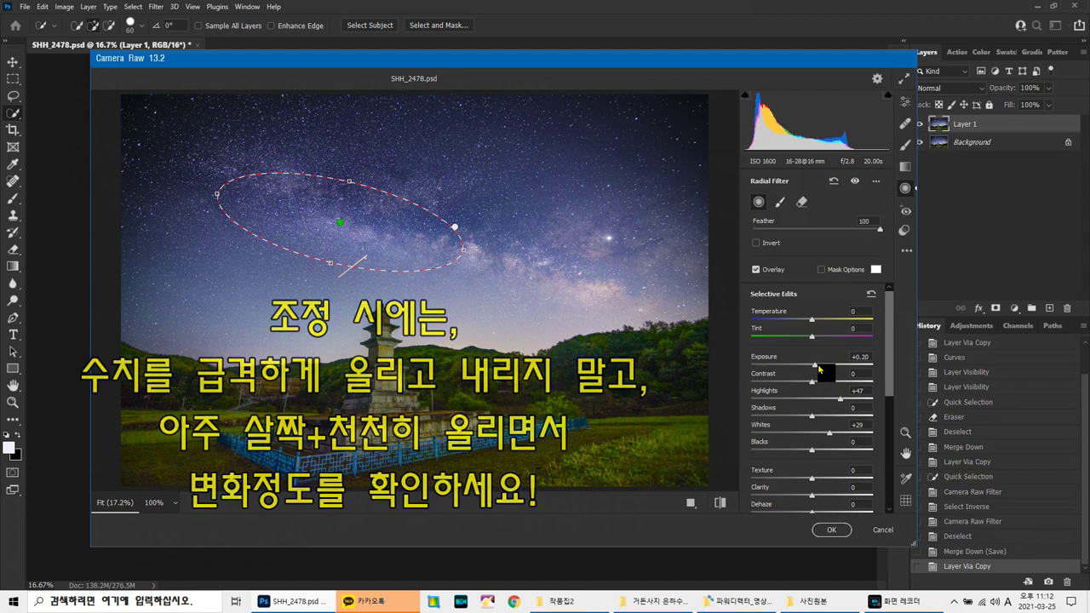
click(729, 361)
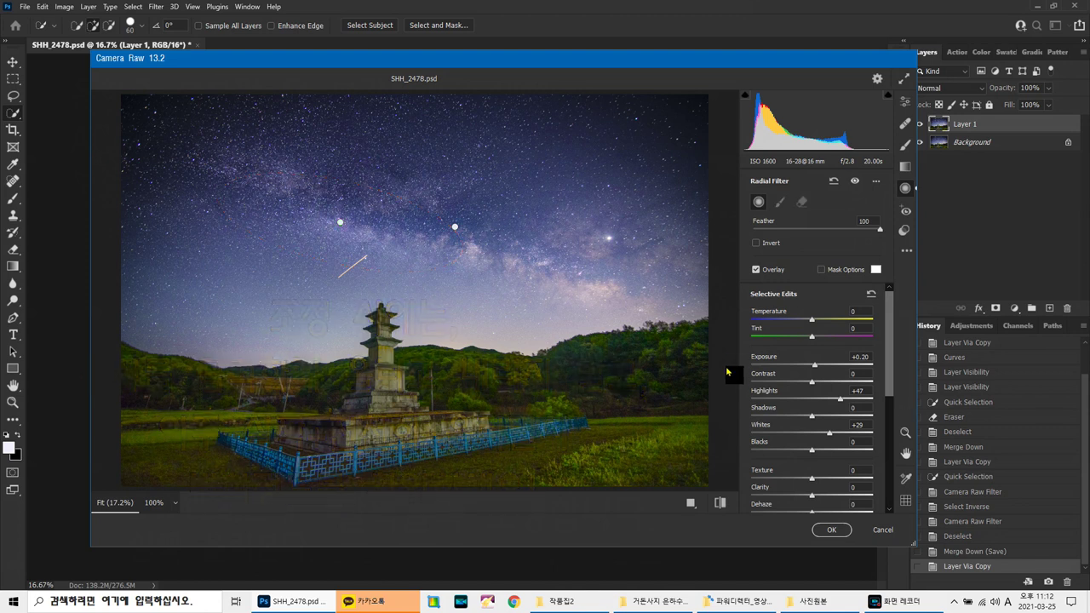
click(831, 532)
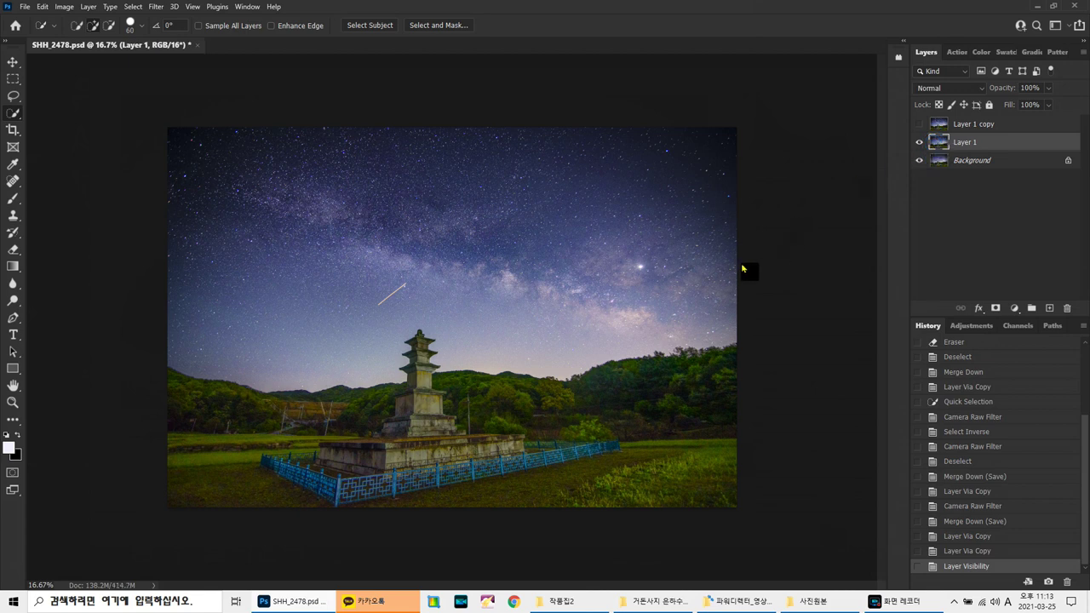
- Apply the Camera Raw Filter to Layer 1 with a wide radial filter around the pagoda's top, reset except for Highlights at -41
click(162, 9)
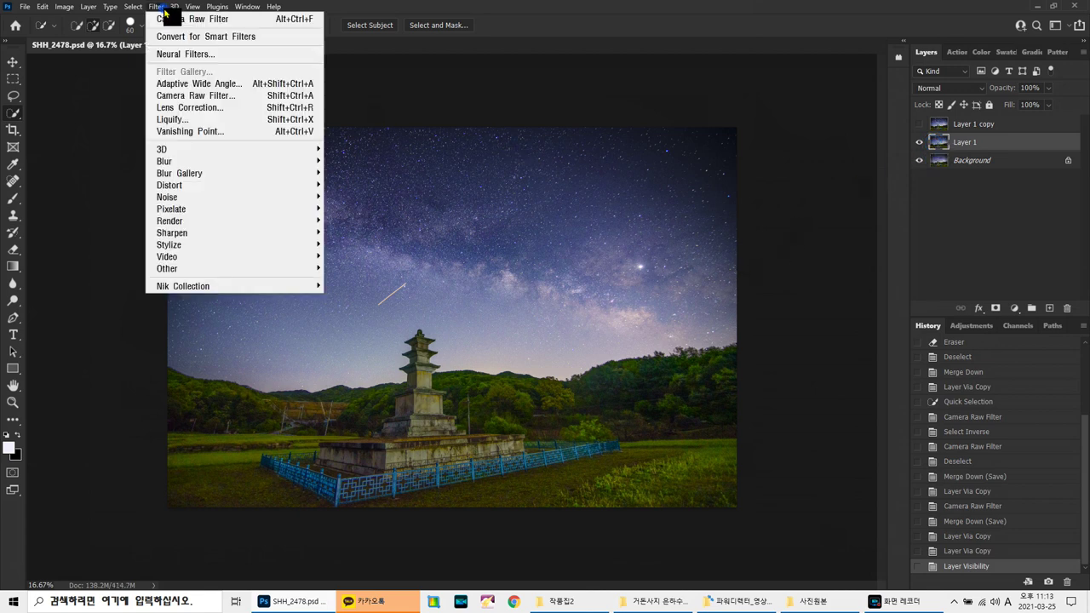
click(201, 95)
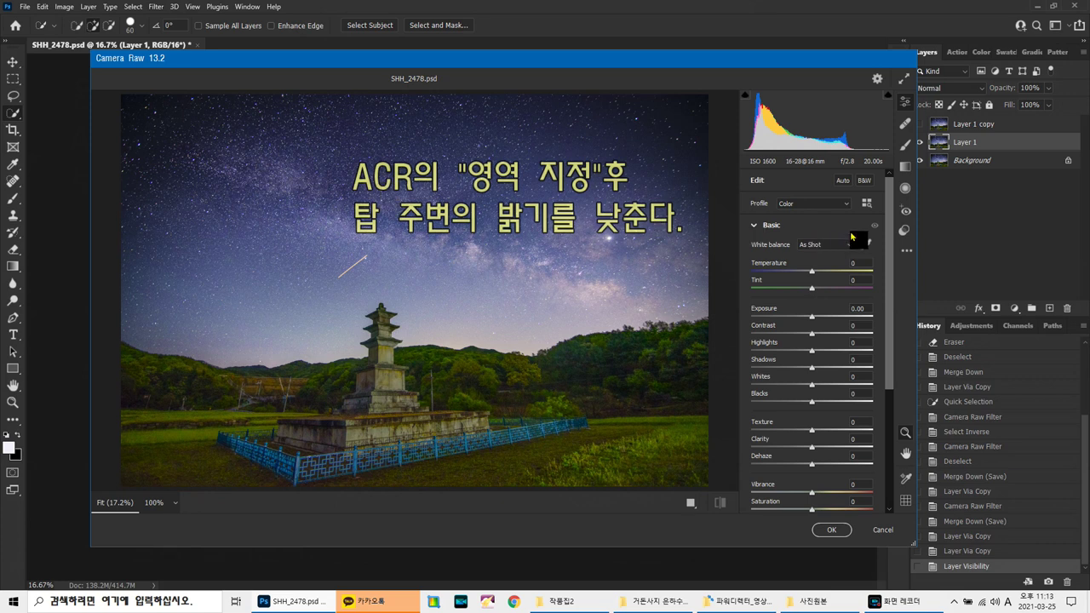
click(905, 189)
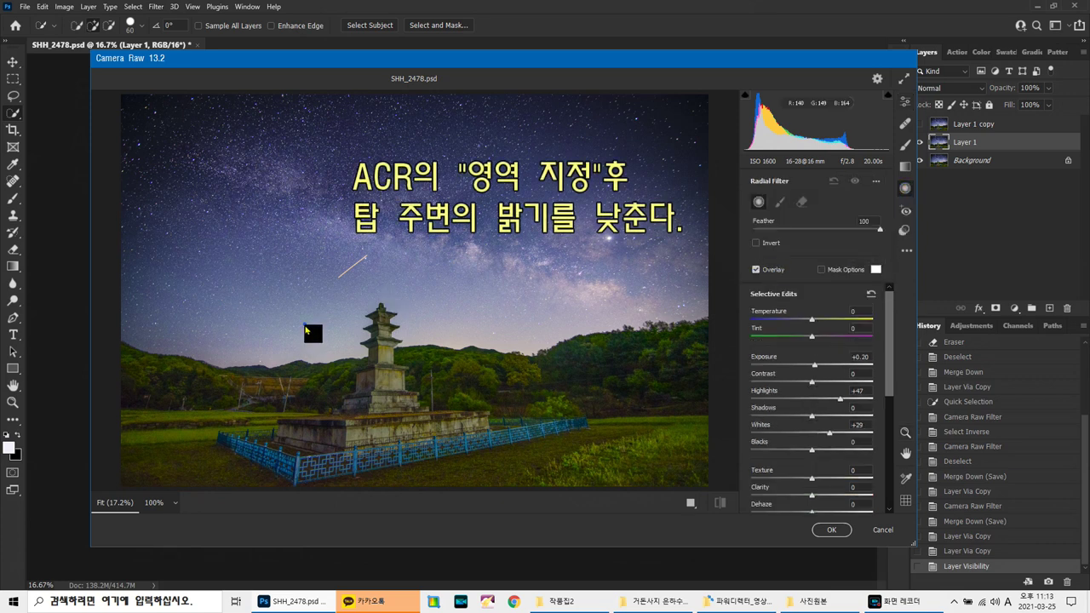
drag(398, 349, 456, 338)
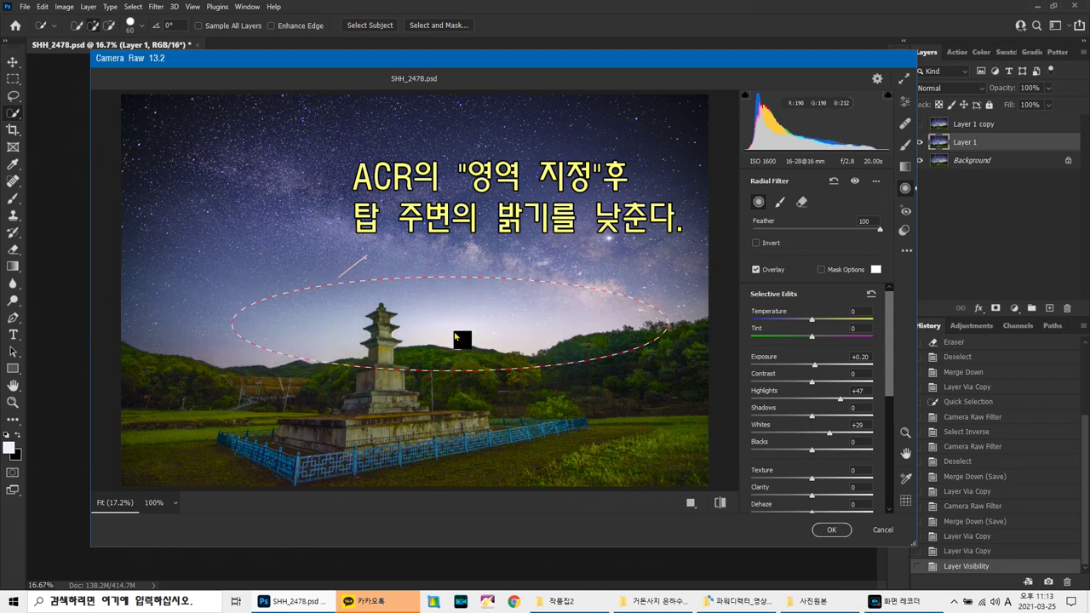
drag(456, 338, 457, 338)
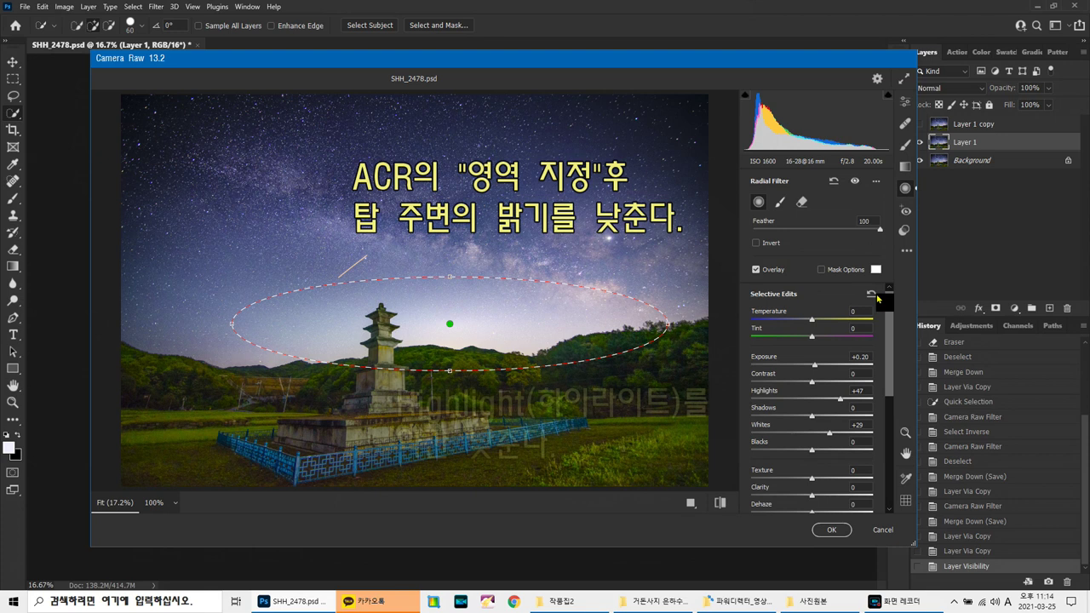
click(874, 294)
drag(812, 398, 786, 405)
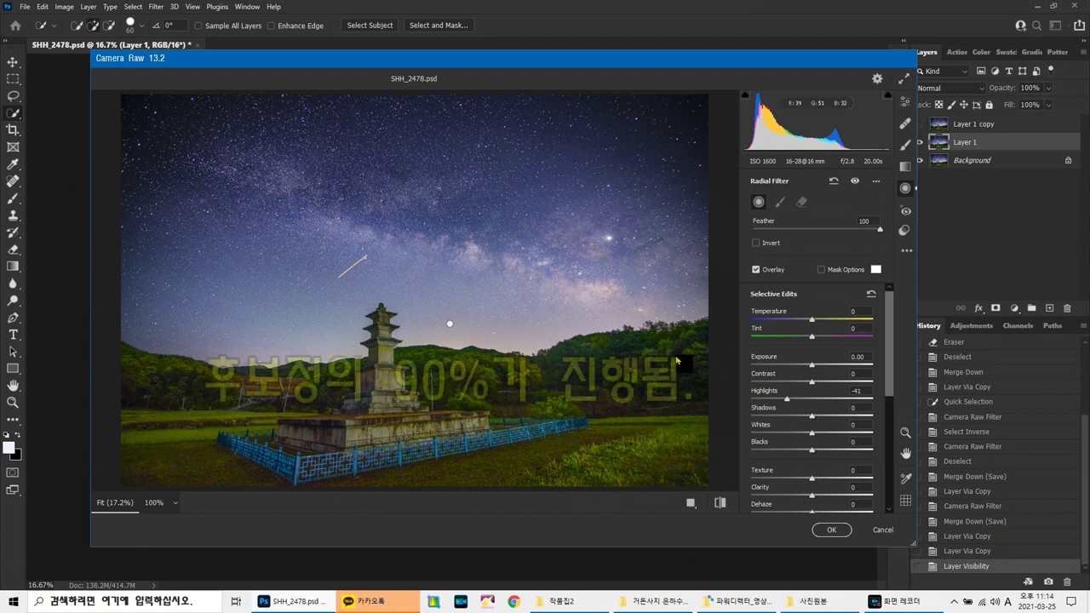
click(832, 529)
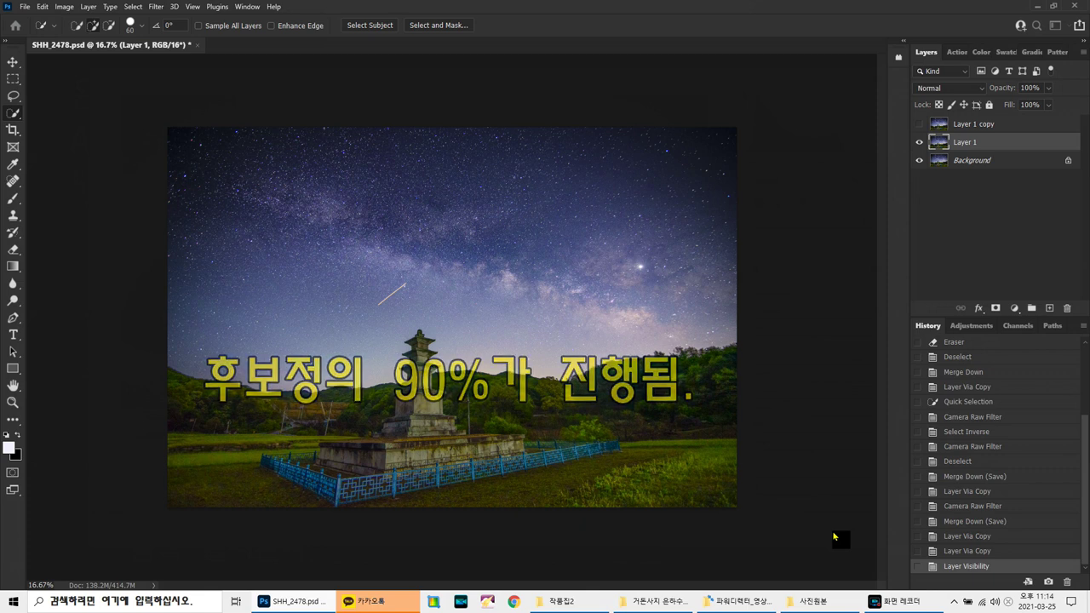
key(ctrl+f)
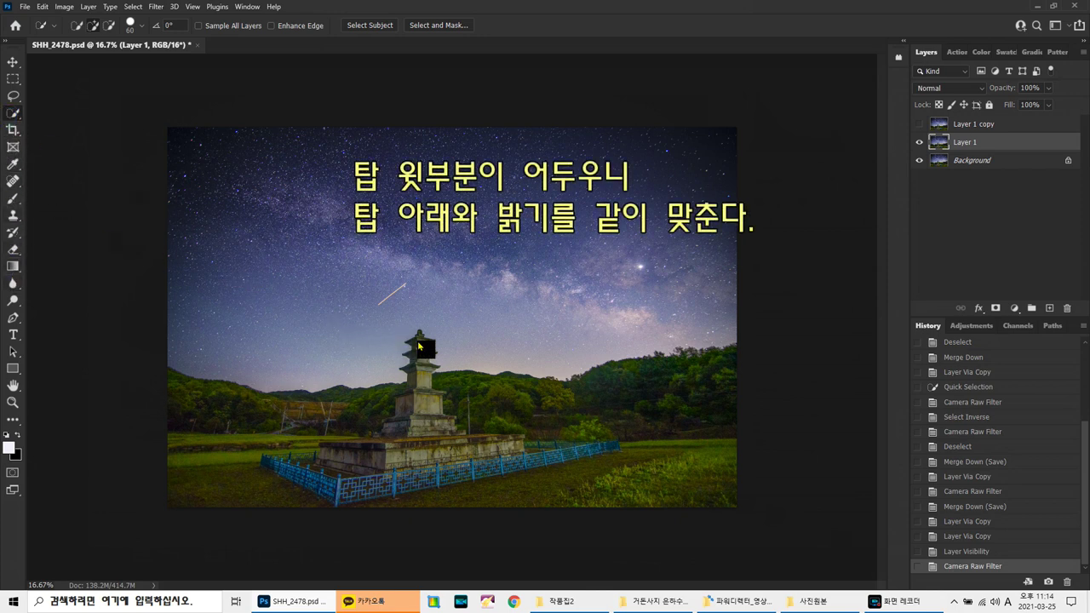
- Quick-select the pagoda's upper part, erase it from Layer 1 to restore its brightness, and deselect
drag(421, 348, 418, 383)
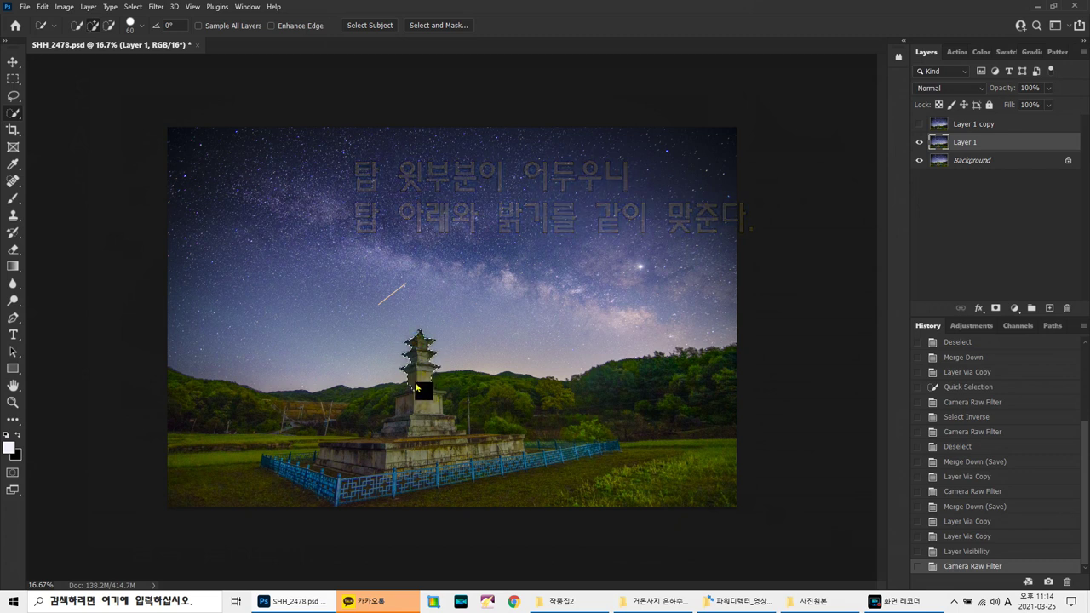
click(14, 250)
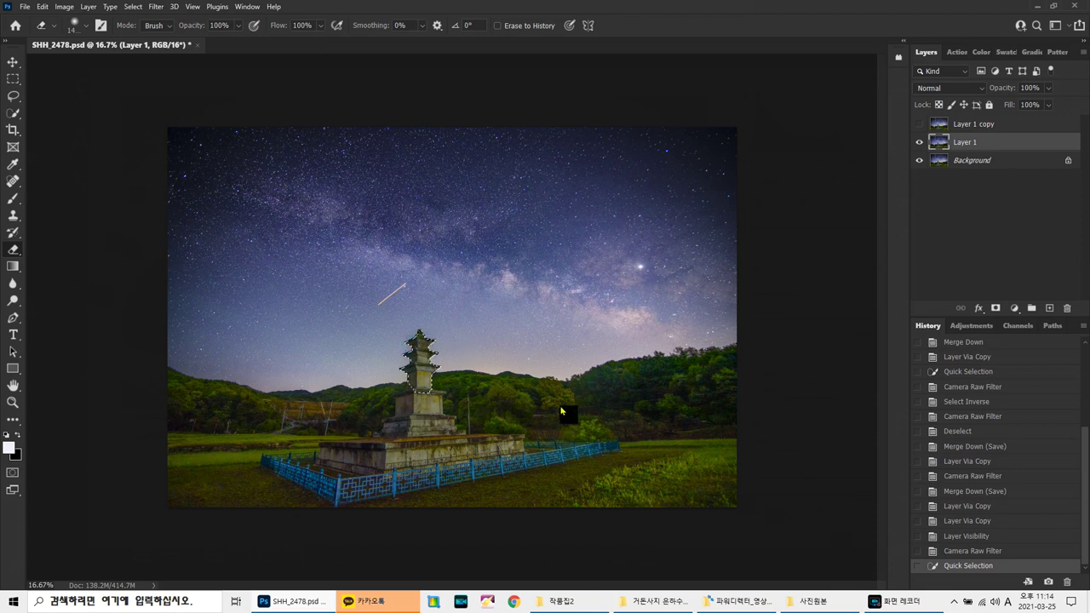
click(560, 411)
key(ctrl+d)
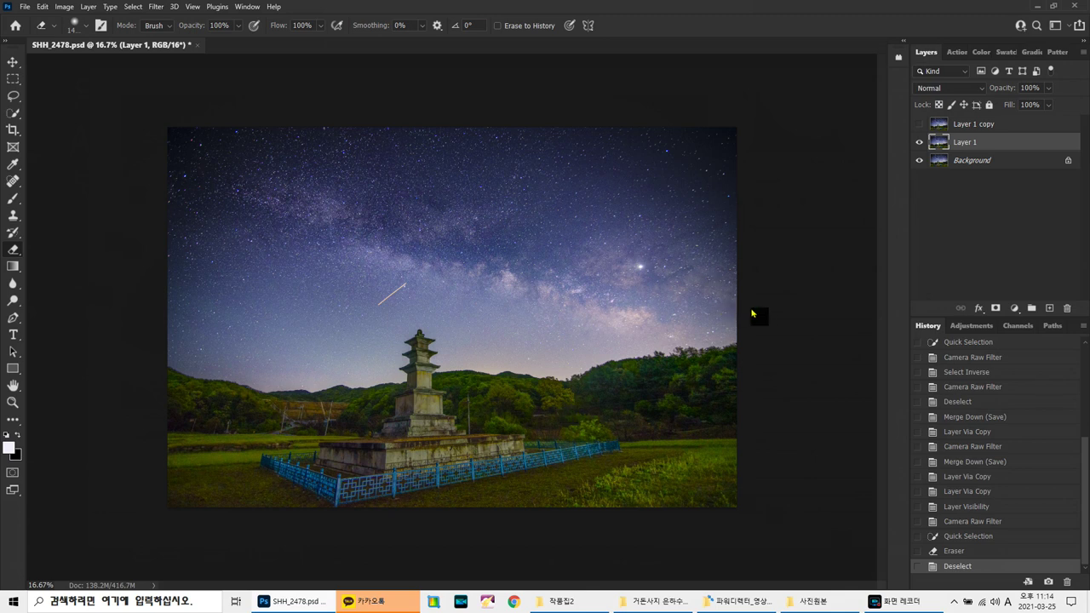
- Merge Layer 1 into the background and duplicate the merged layer twice
key(ctrl+e)
key(ctrl+j)
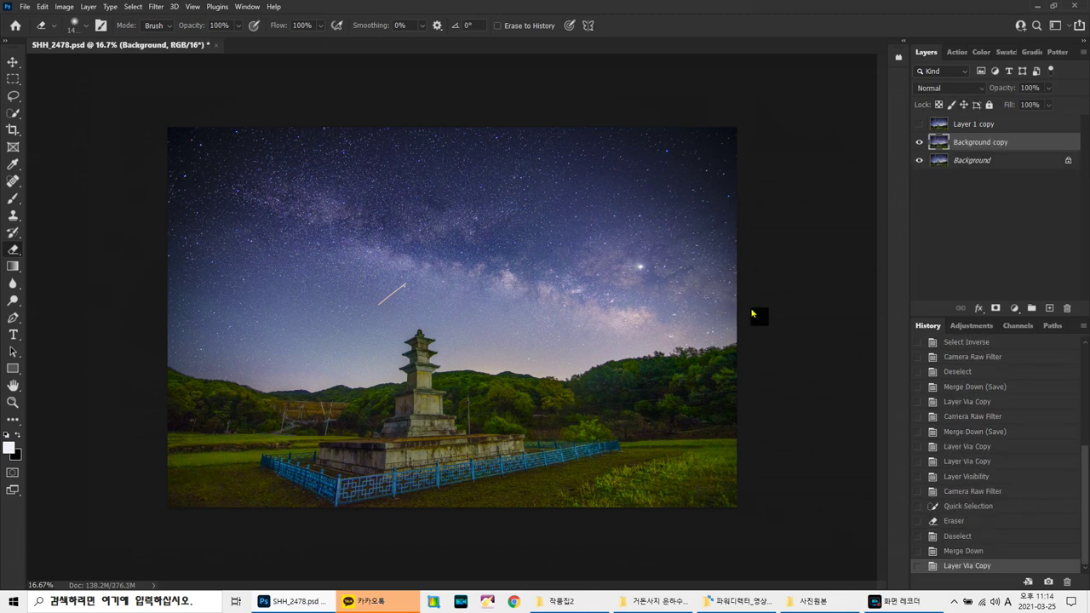
key(ctrl+j)
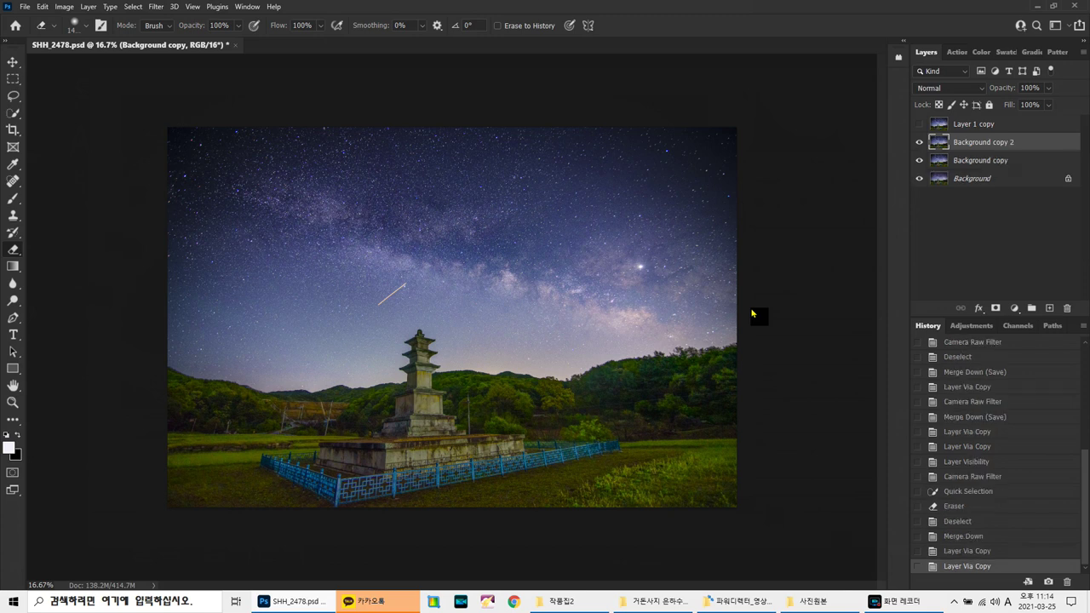
- Apply Levels to Background copy 2, darkening the midtones slightly so the Milky Way stands out more
key(ctrl+l)
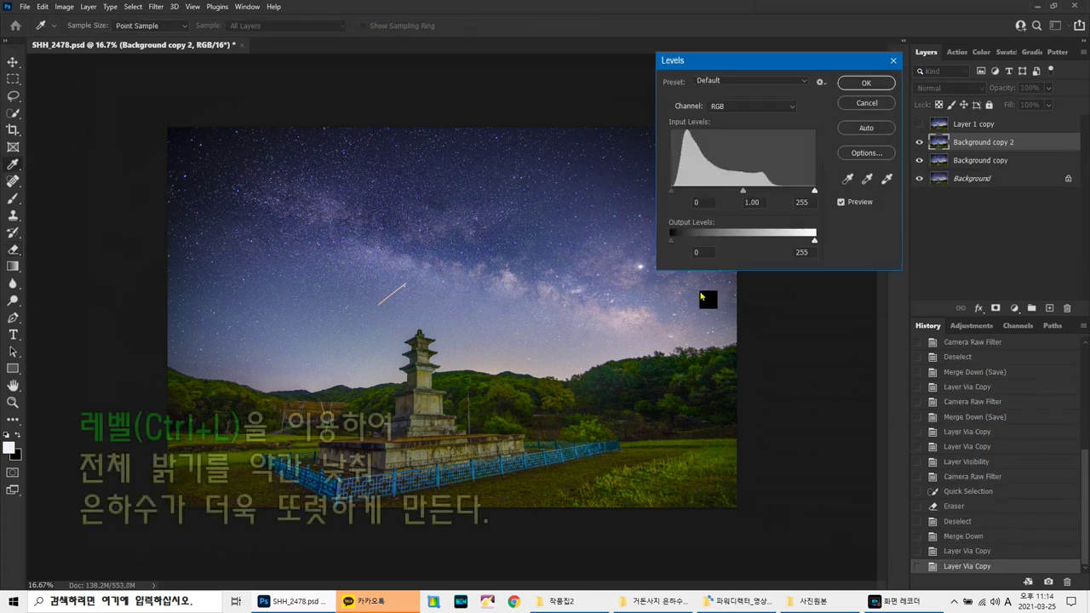
drag(742, 190, 757, 195)
click(741, 189)
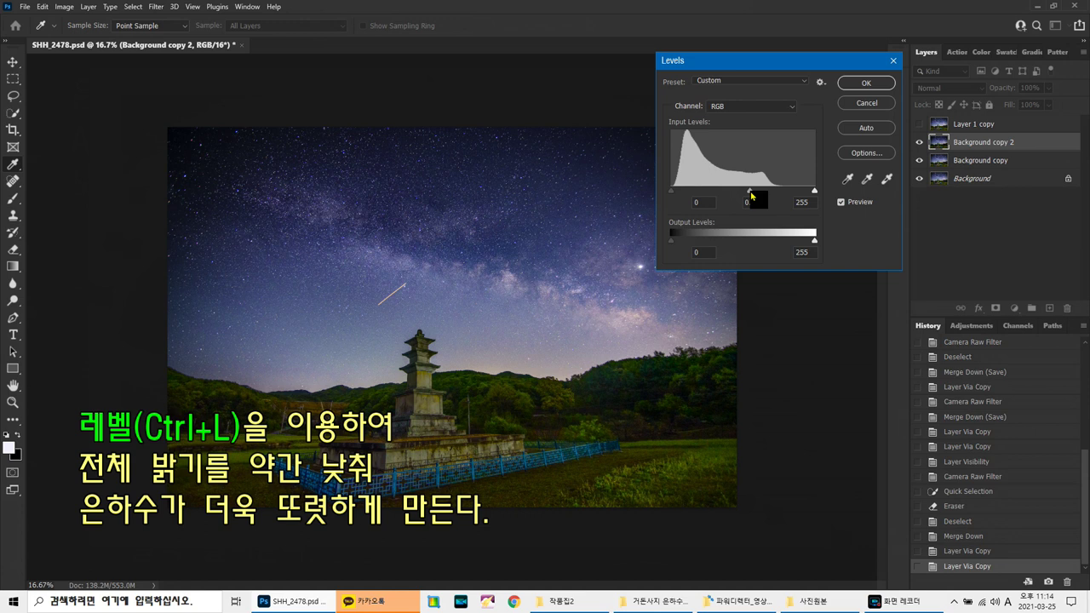
drag(751, 196, 753, 196)
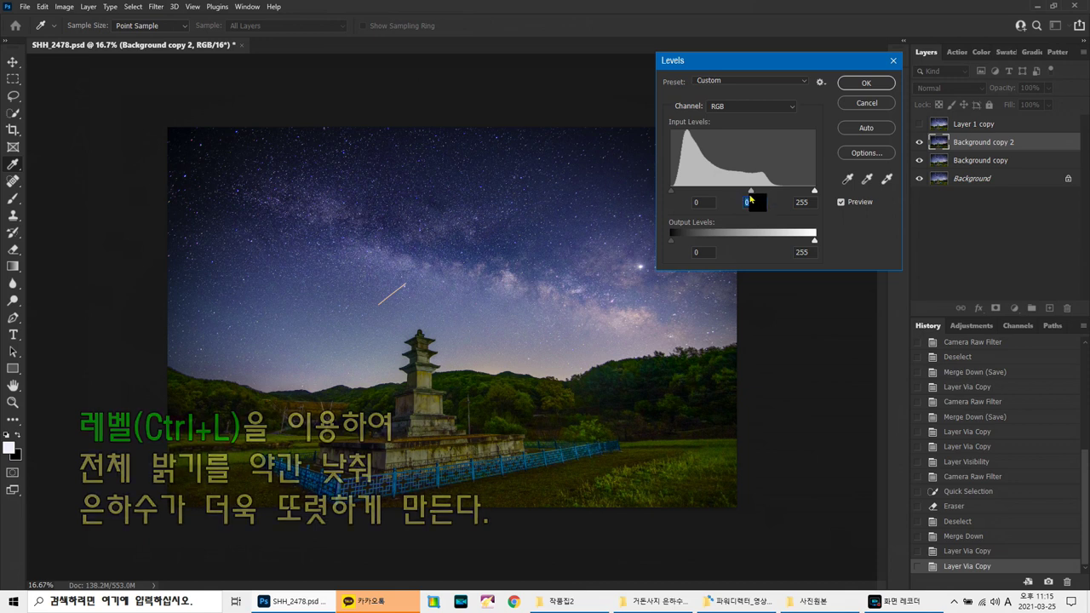
click(859, 85)
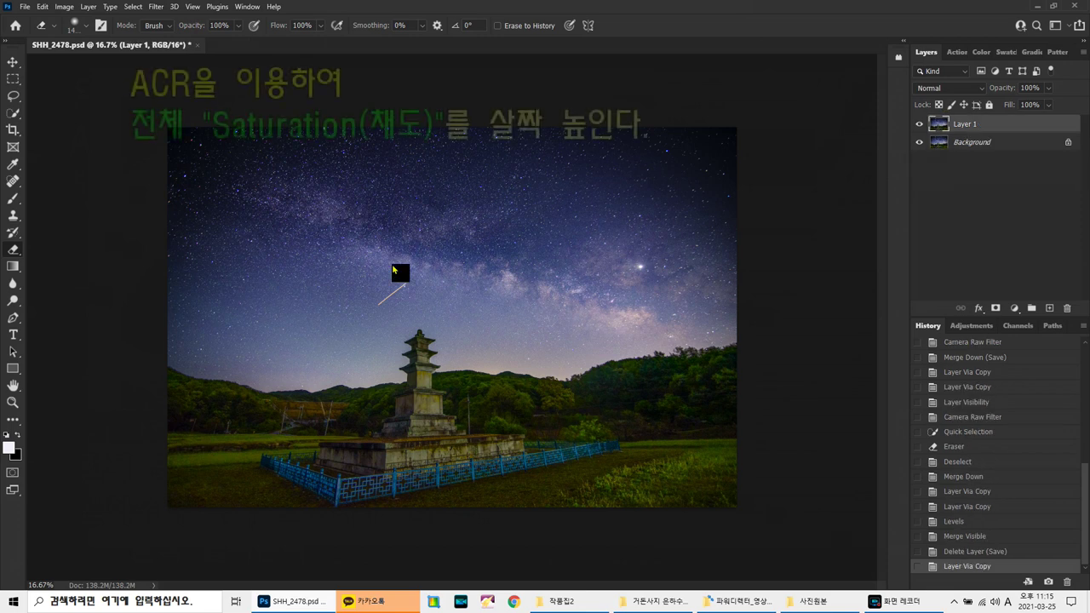
- Apply the Camera Raw Filter to Layer 1 with the overall Saturation raised to +38
key(ctrl+shift+a)
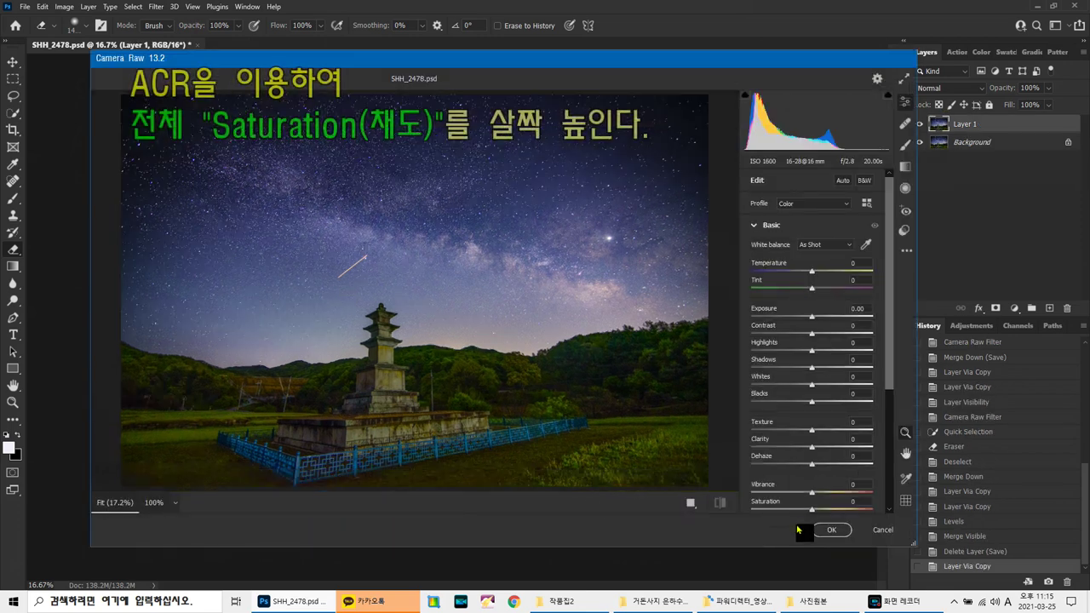
drag(812, 509, 833, 516)
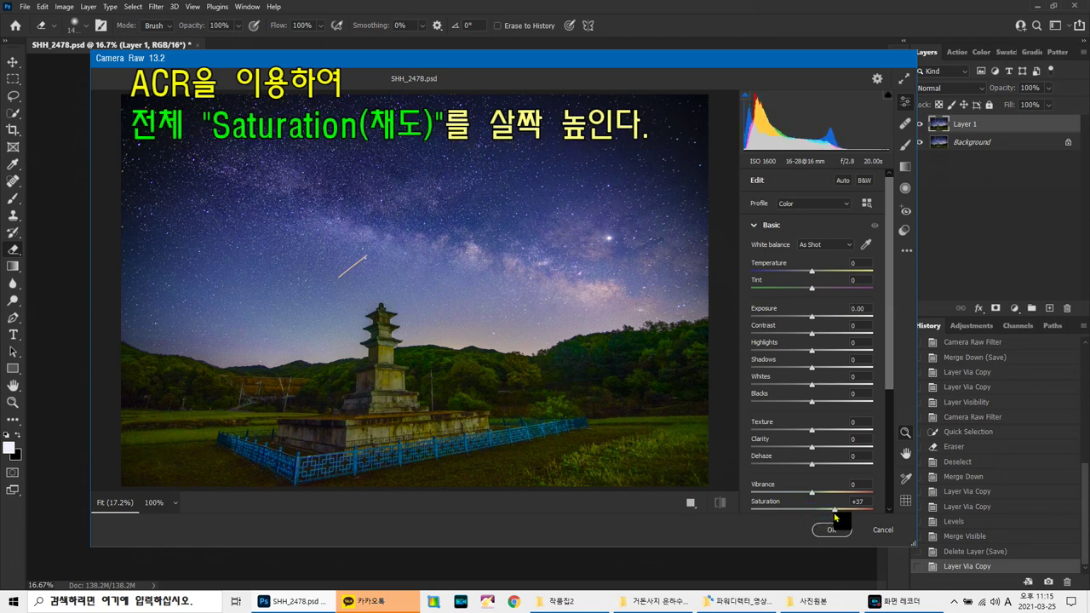
drag(834, 514, 836, 514)
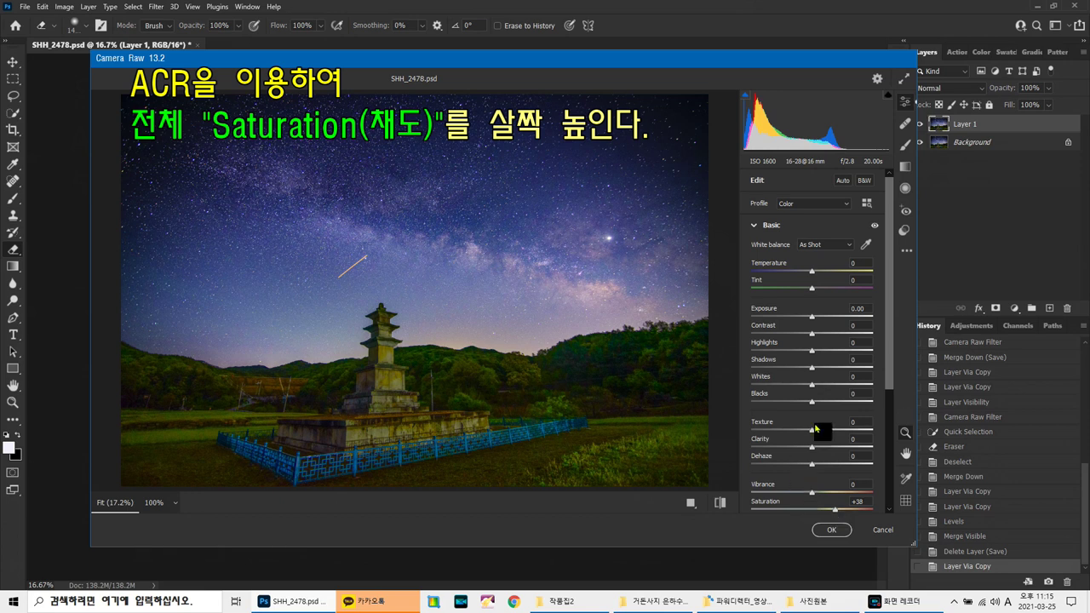
scroll(813, 426, down, 2)
scroll(814, 422, down, 3)
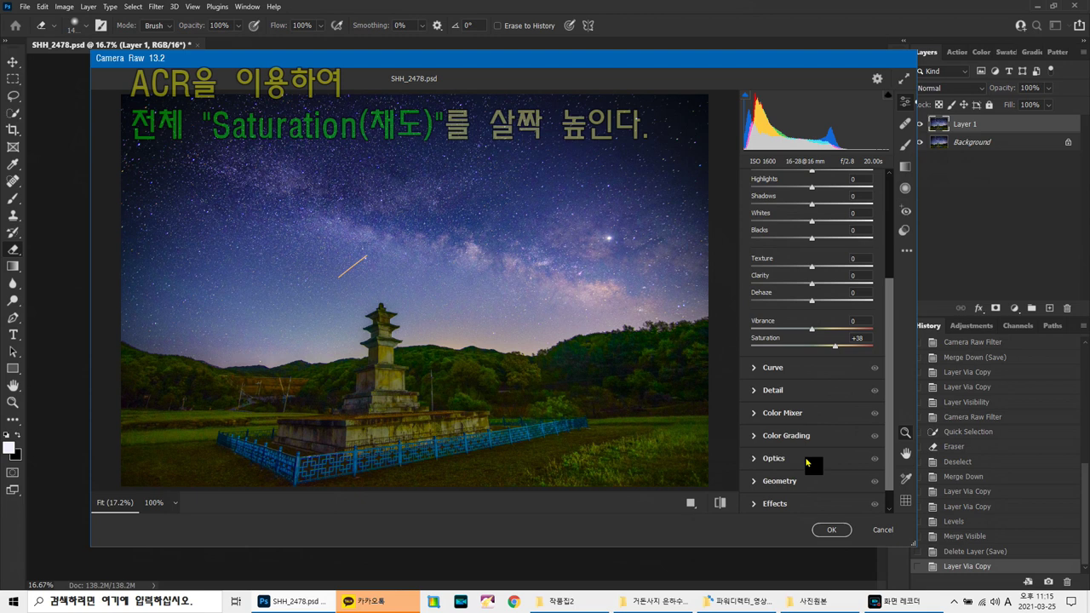
click(830, 530)
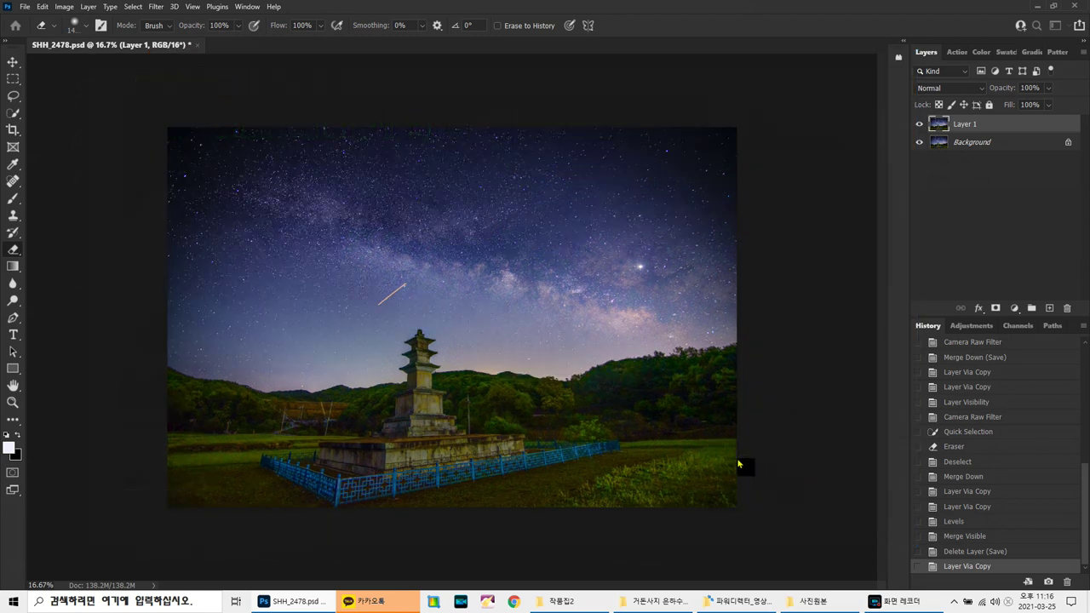
- Duplicate Layer 1 and apply the Camera Raw Filter to the copy with Color Mixer saturation of Blues and Aquas at -100
key(ctrl+j)
key(ctrl+shift+a)
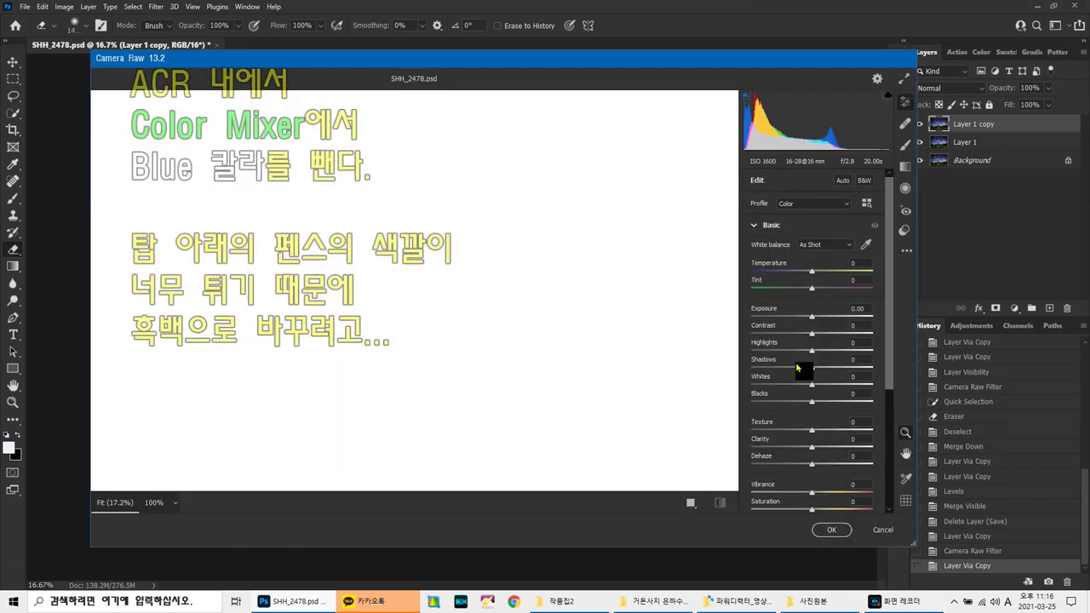
scroll(805, 383, down, 5)
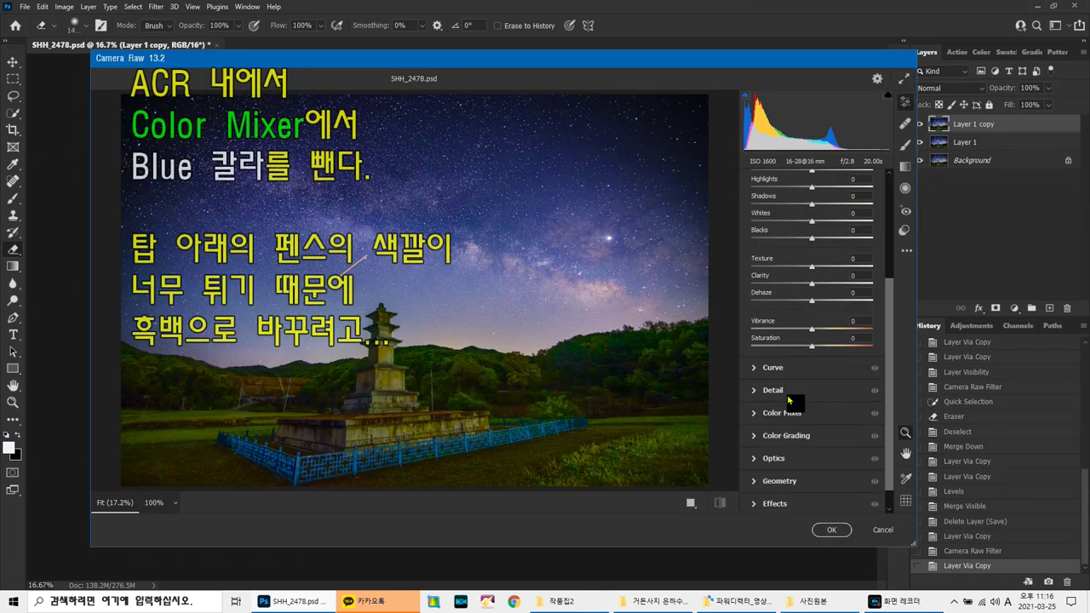
click(785, 414)
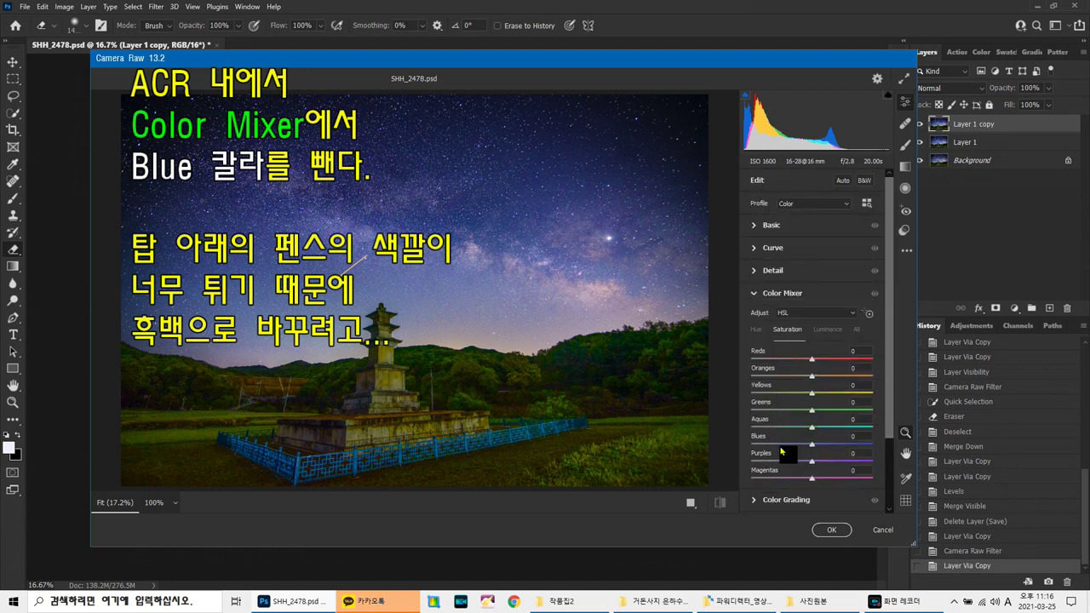
drag(780, 445, 742, 452)
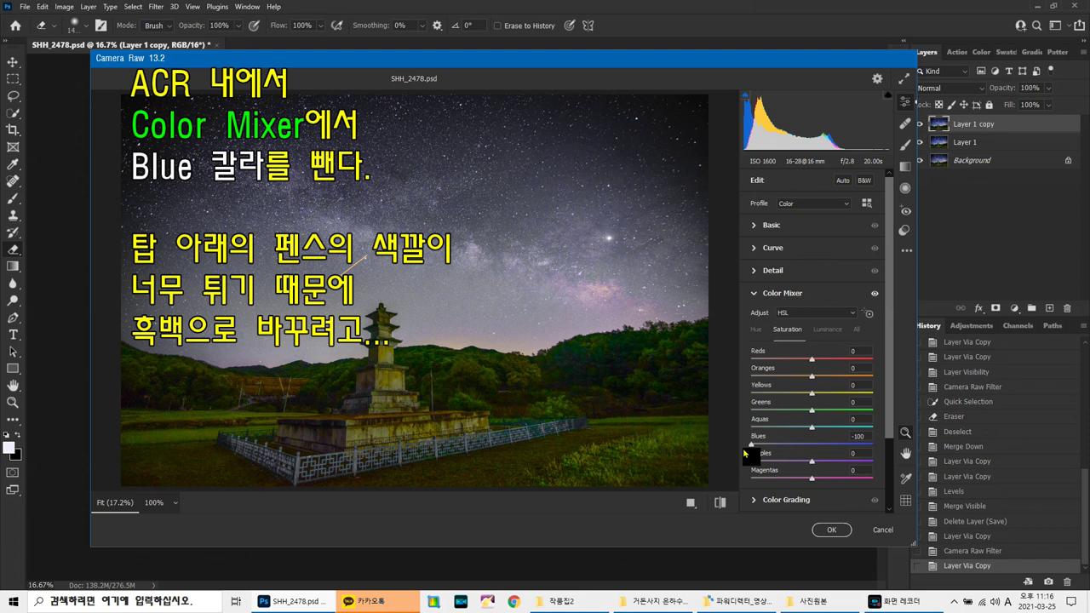
drag(777, 426, 724, 426)
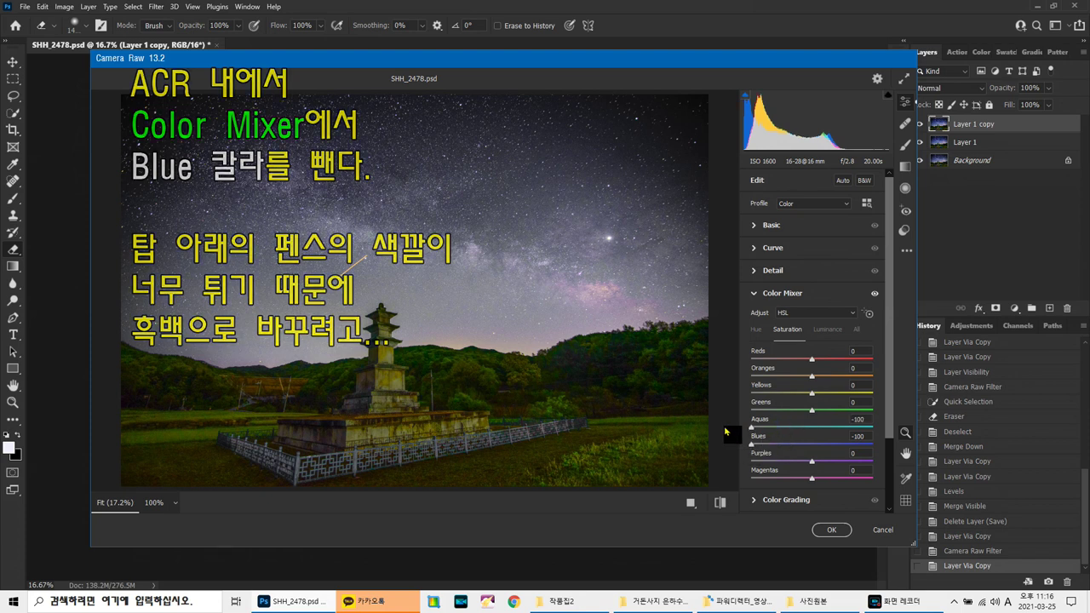
click(831, 529)
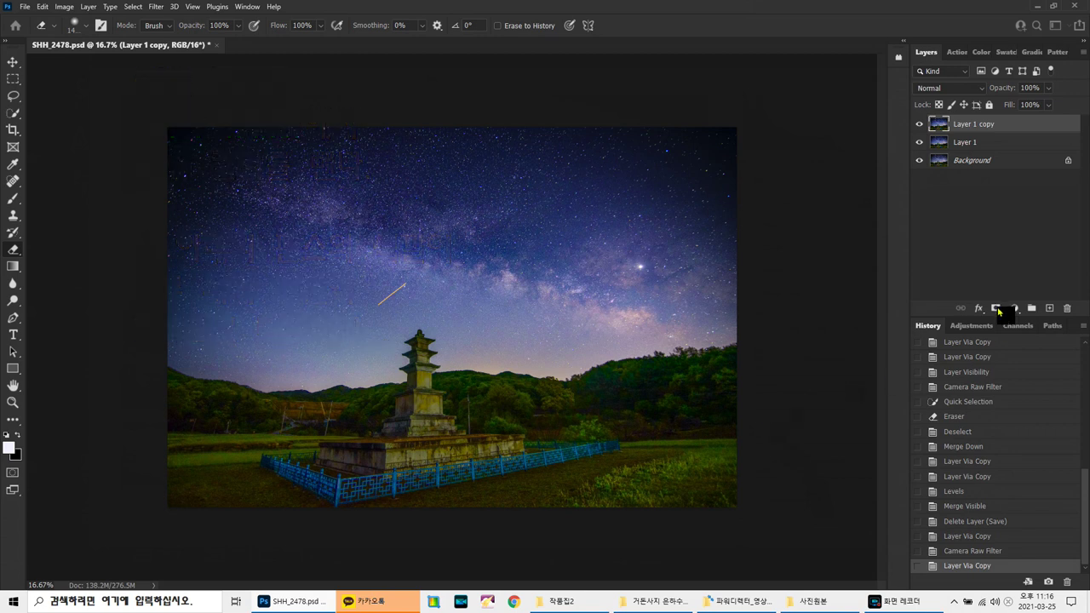
- Add a layer mask to Layer 1 copy and invert it to black to hide the desaturated version
click(995, 308)
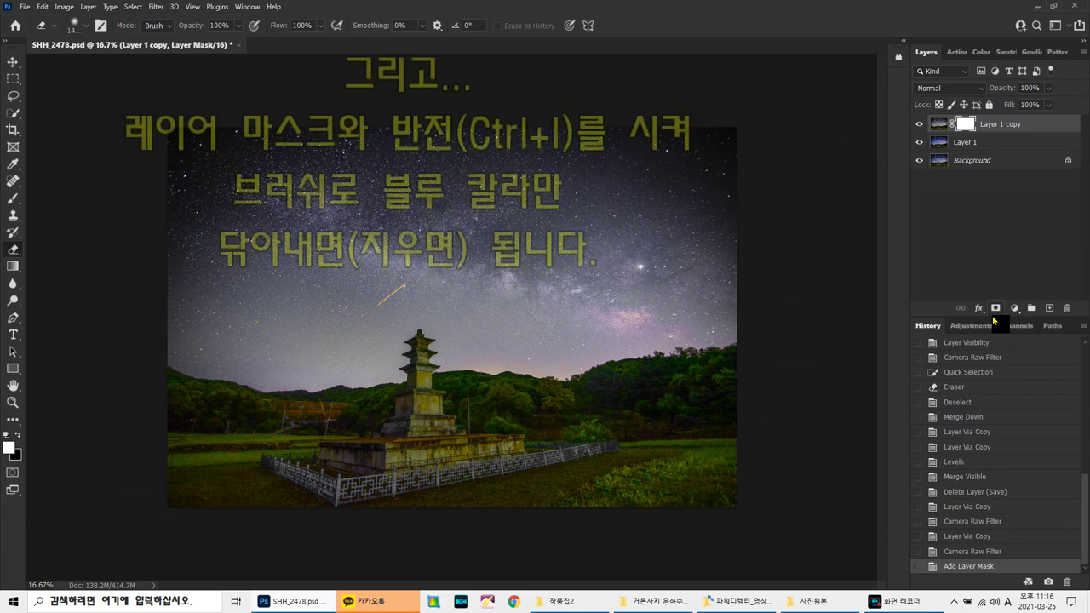
key(ctrl+i)
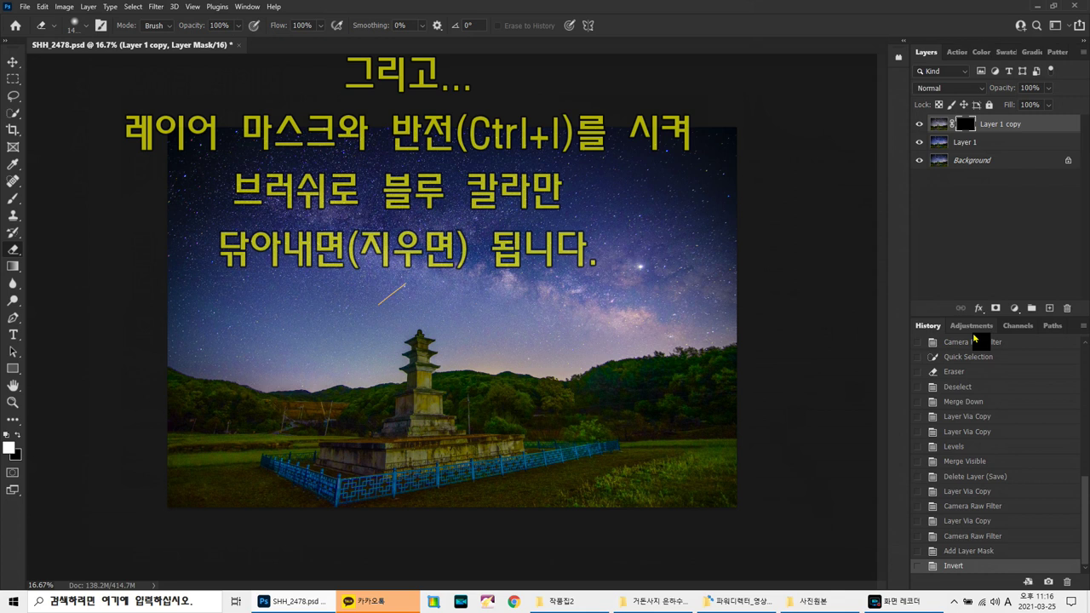
key(ctrl+z)
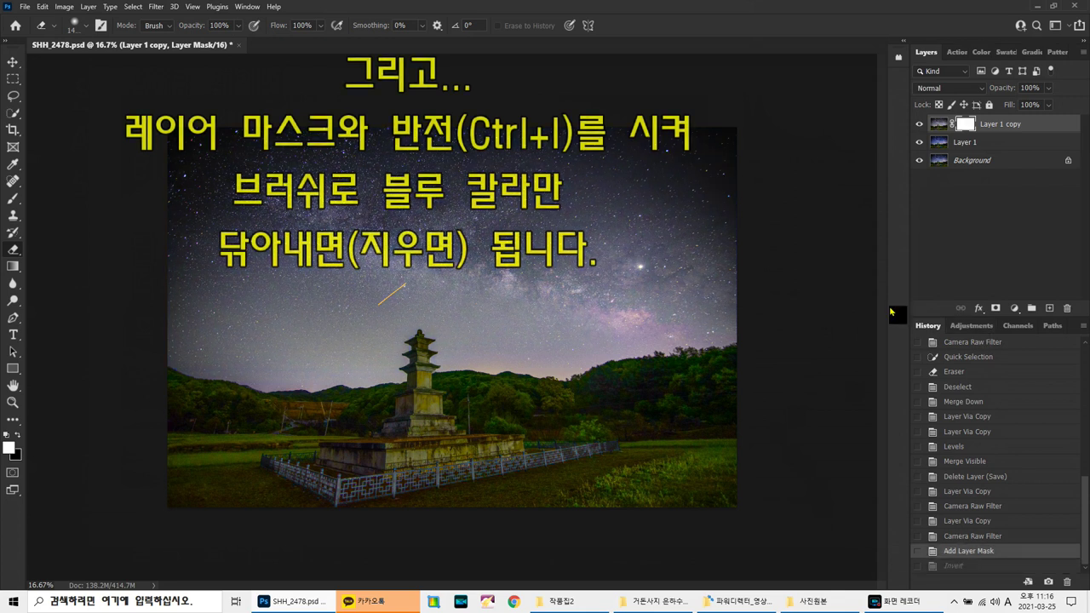
key(ctrl+z)
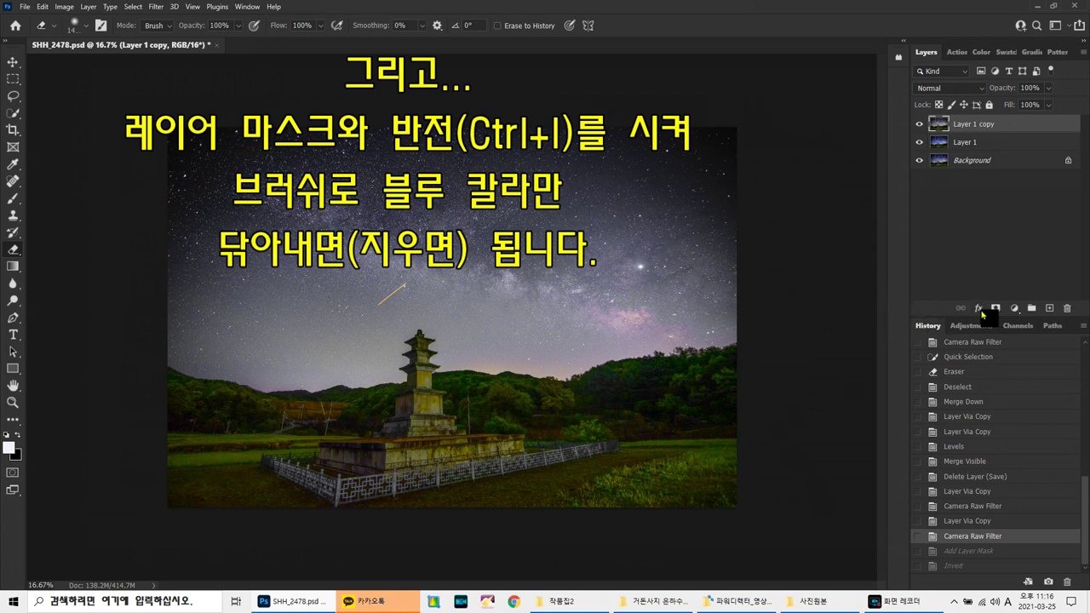
key(ctrl+shift+z)
key(ctrl+shift+z)
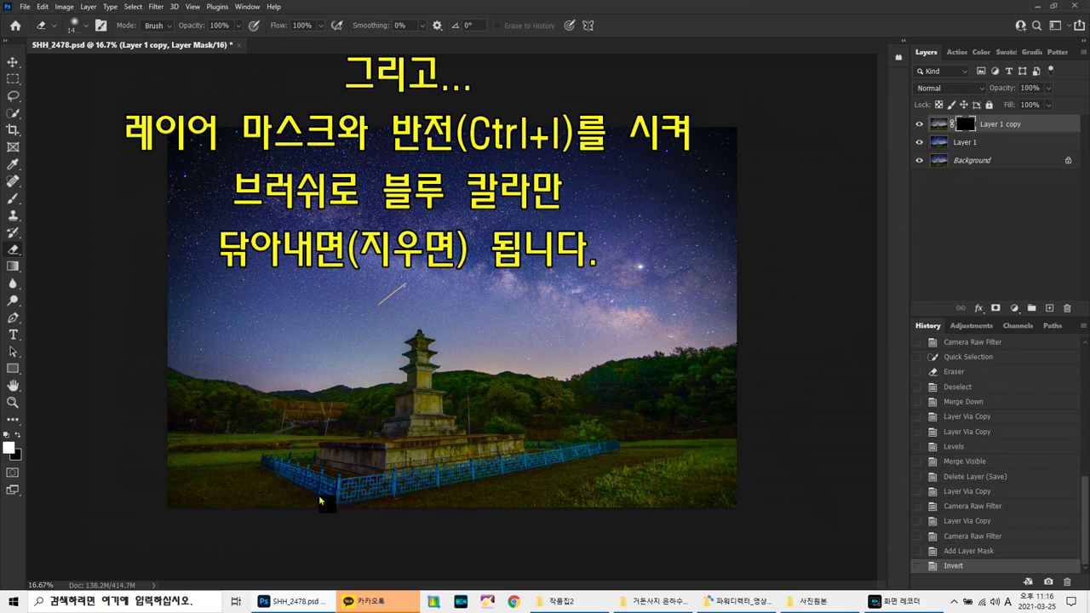
- Brush white onto the mask along the fence below the pagoda to remove only the fence's blue color
drag(320, 500, 279, 477)
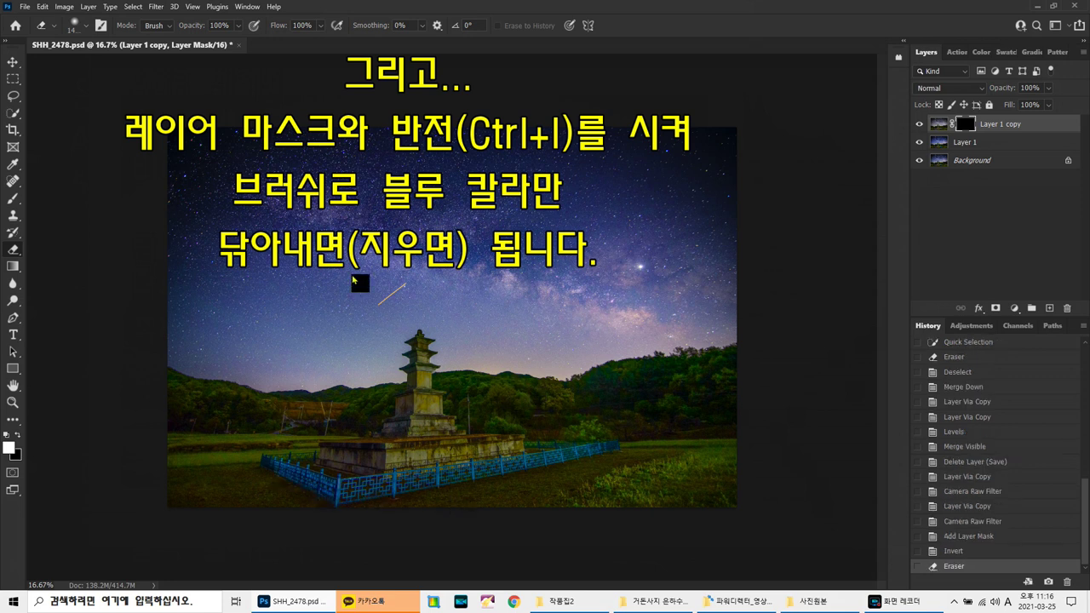
click(13, 198)
mouse_move(274, 492)
mouse_down()
mouse_move(478, 488)
mouse_move(481, 478)
mouse_move(414, 482)
mouse_move(504, 468)
mouse_move(652, 477)
mouse_up()
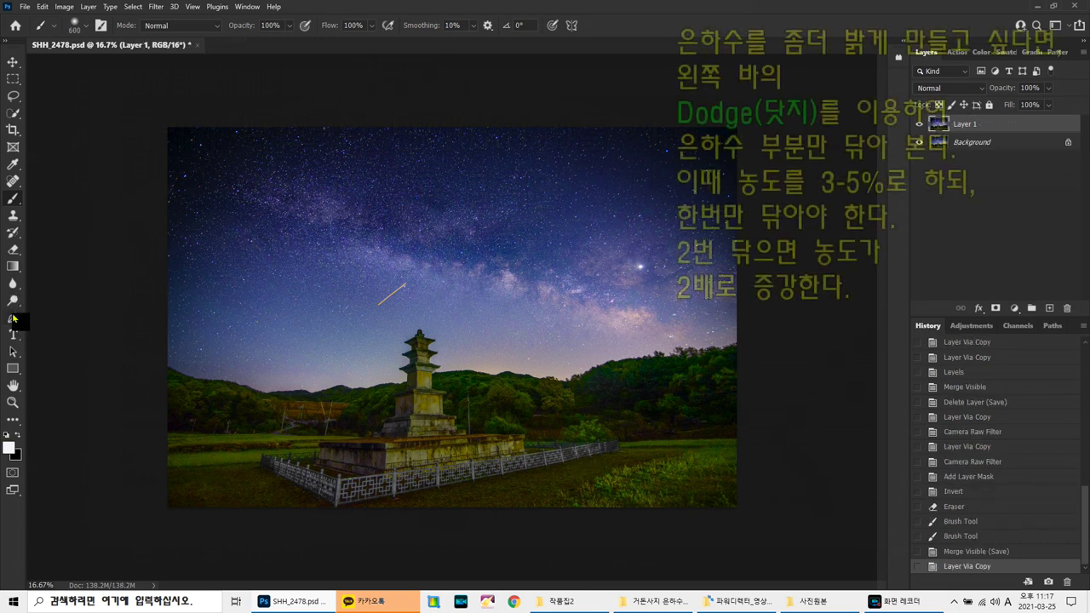
- Brighten the Milky Way on Layer 1 using the Dodge Tool with a size 500 brush, Midtones range and 4% exposure
click(13, 301)
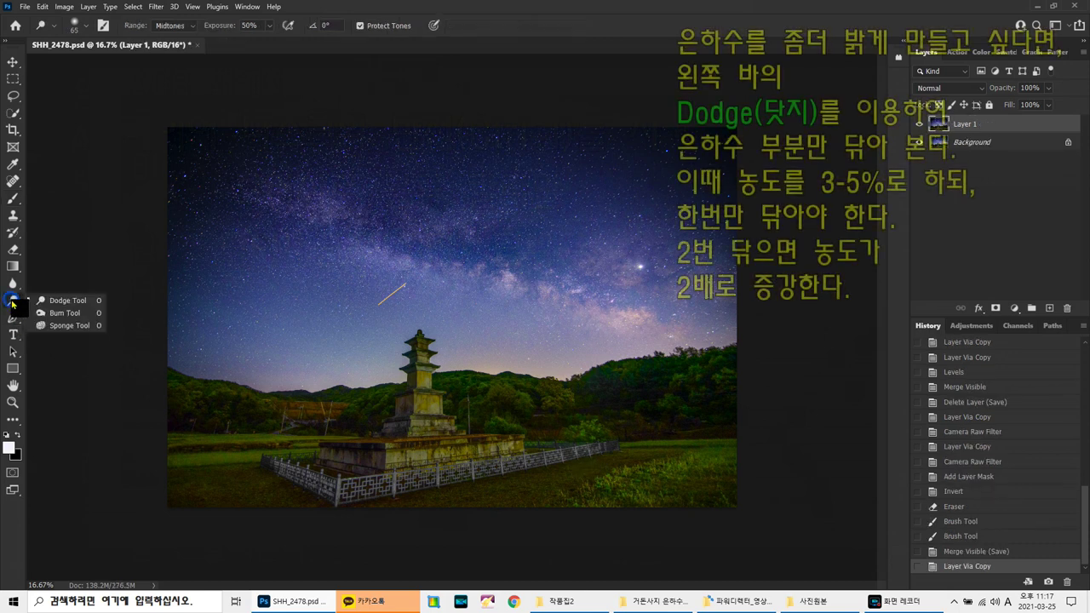
click(63, 299)
key(bracketright)
key(bracketright)
key(bracketright)
key(bracketright)
key(bracketright)
key(bracketright)
key(bracketright)
key(bracketright)
key(bracketright)
key(bracketright)
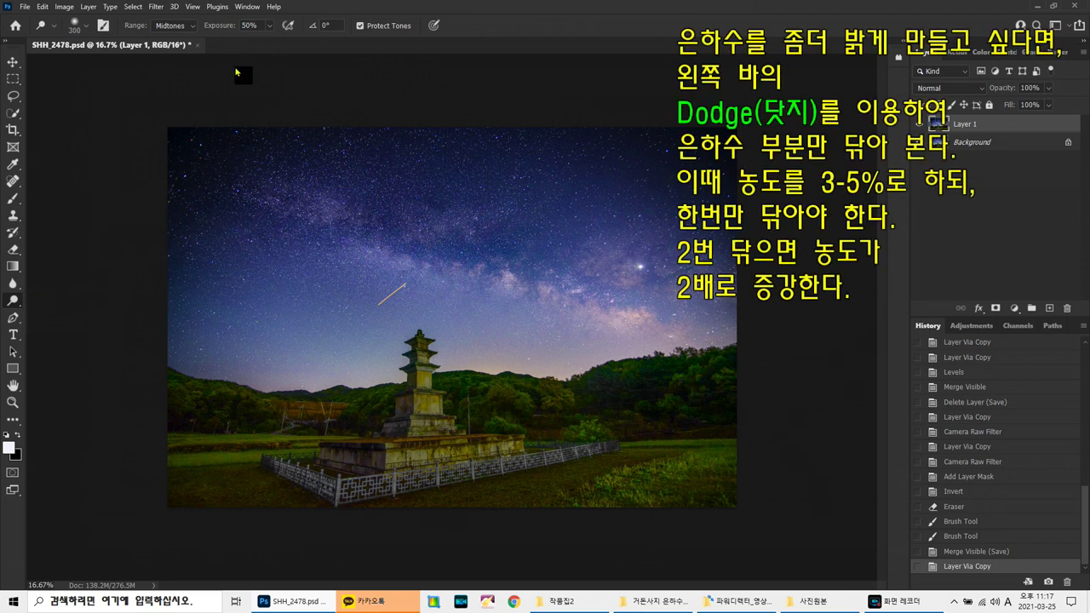
drag(264, 37, 255, 44)
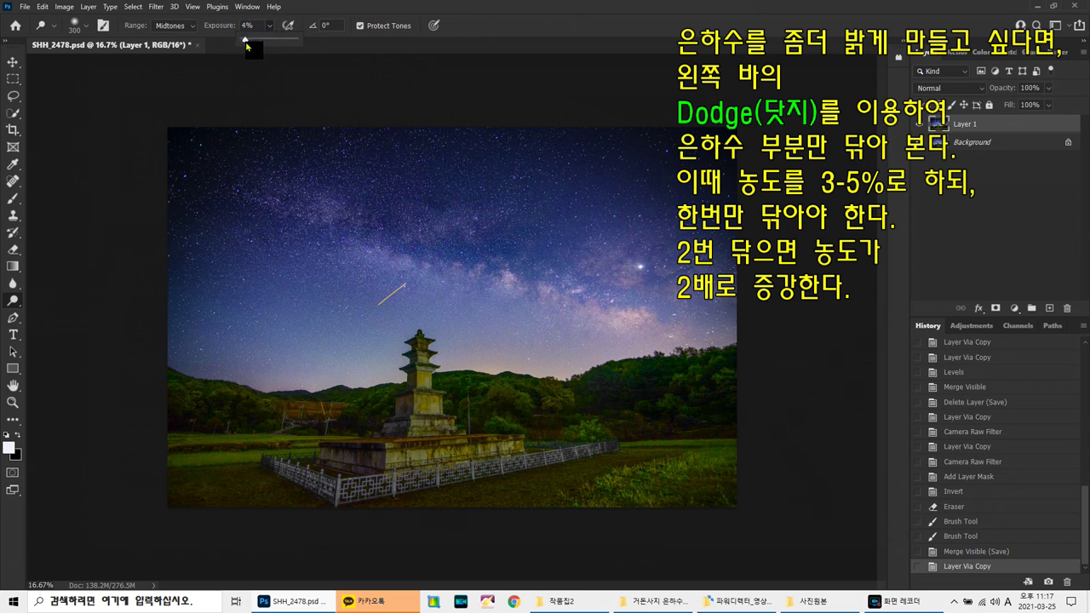
key(bracketright)
key(bracketright)
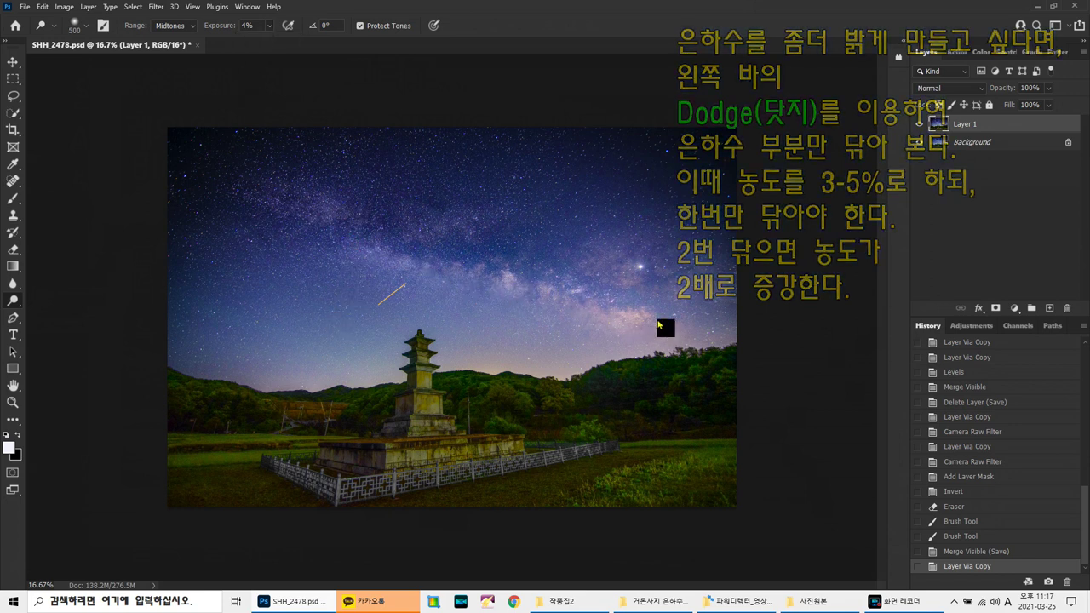
mouse_move(672, 317)
mouse_down()
mouse_move(632, 287)
mouse_move(681, 297)
mouse_move(669, 319)
mouse_move(627, 316)
mouse_move(414, 273)
mouse_move(316, 236)
mouse_move(344, 253)
mouse_move(352, 287)
mouse_up()
- Lower the opacity of the dodged Layer 1 and merge it into the background
click(1048, 105)
drag(1019, 101, 1017, 108)
key(ctrl+e)
- On a duplicate of the background, lasso the airplane trail above the pagoda and remove it with a Content-Aware fill
key(ctrl+j)
key(l)
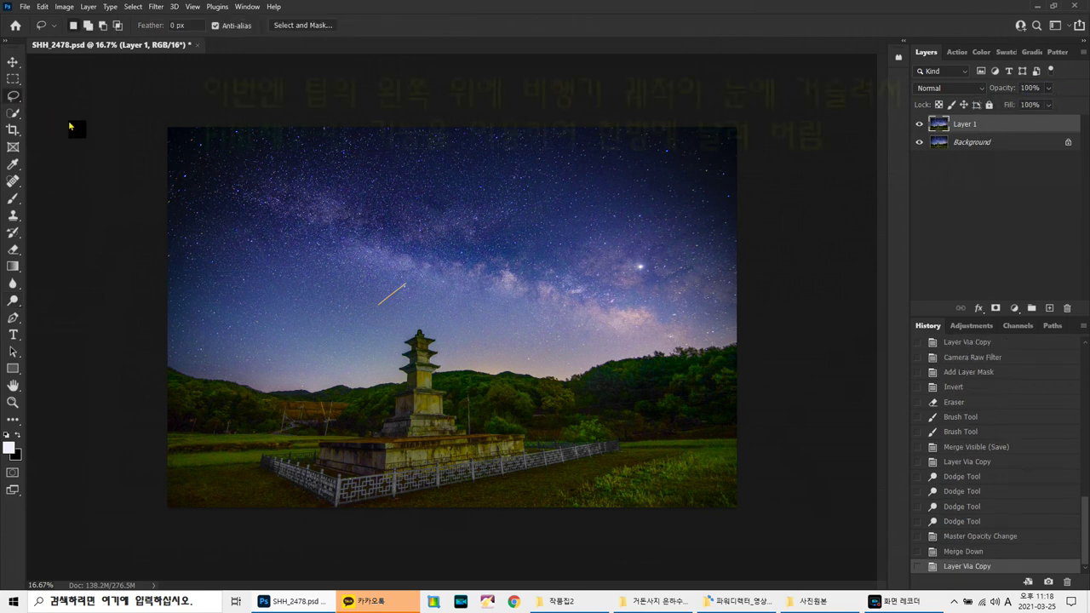
mouse_move(371, 306)
mouse_down()
mouse_move(410, 285)
mouse_move(374, 310)
mouse_up()
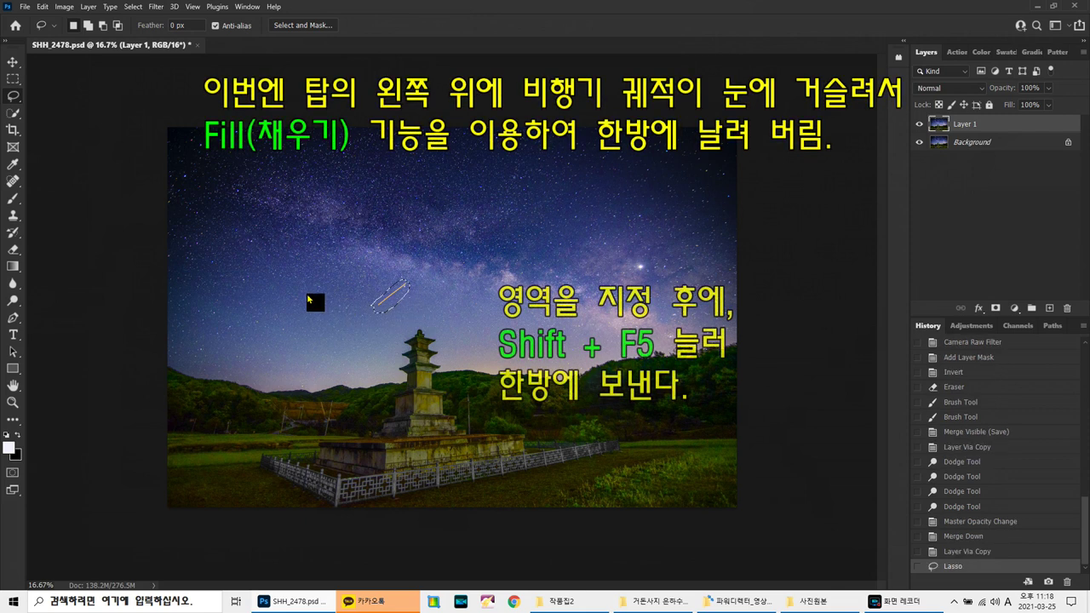
key(shift+F5)
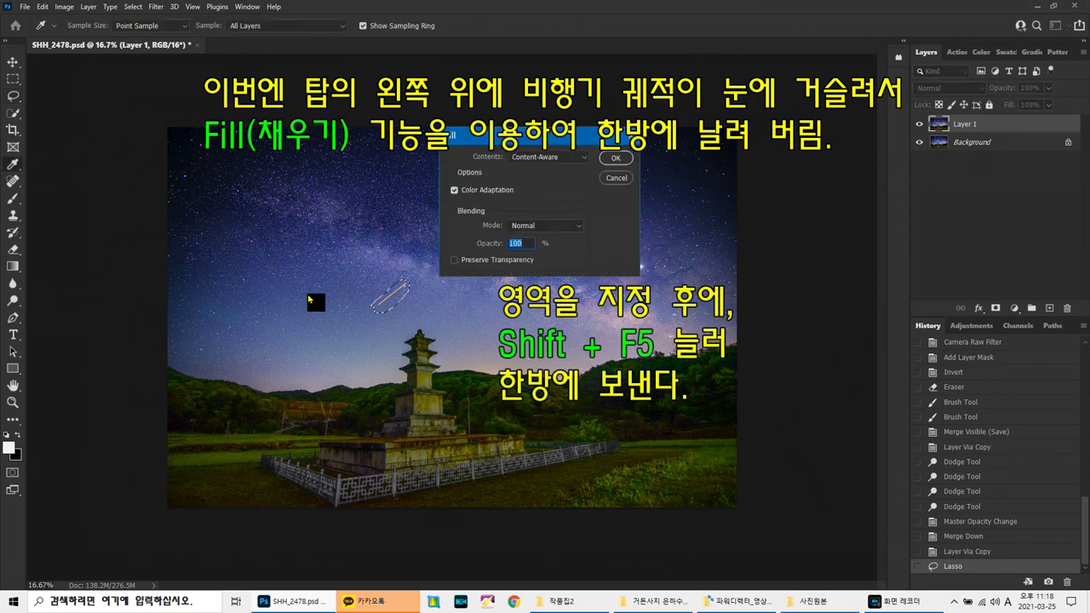
click(614, 161)
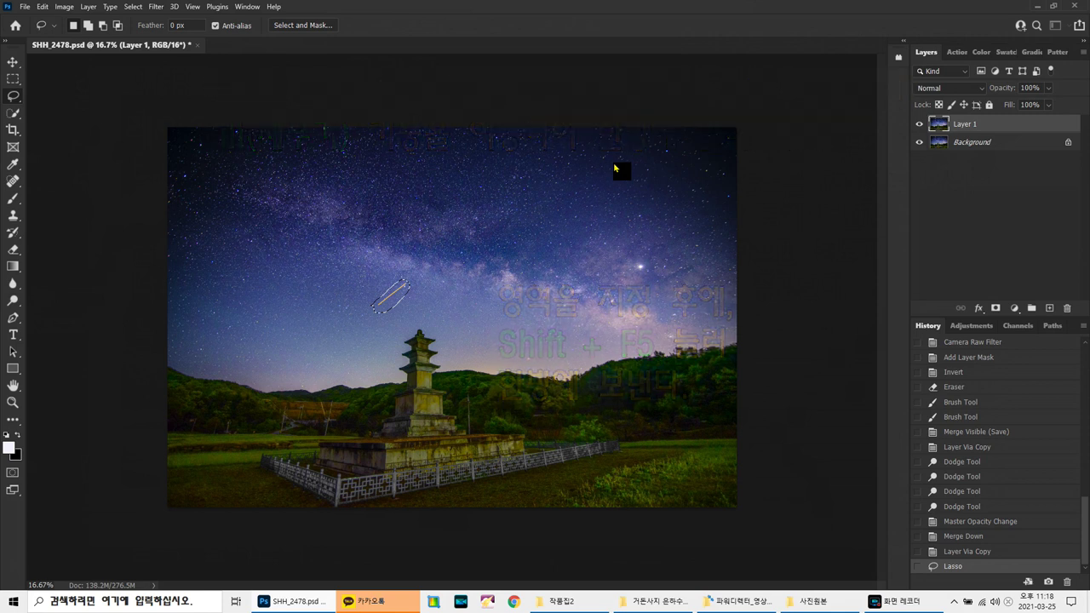
- Deselect the filled area, merge Layer 1 into the background and save the file
key(ctrl+d)
key(ctrl+e)
key(ctrl+s)
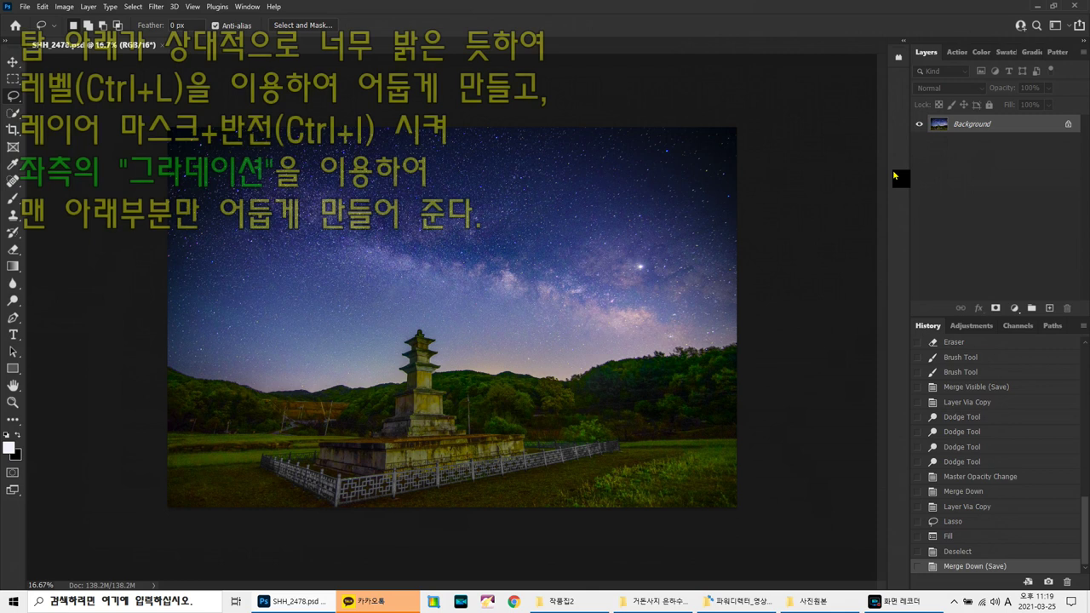
- Duplicate the background and darken the copy with Levels, setting the midtone input to 0.73
key(ctrl+j)
key(ctrl+l)
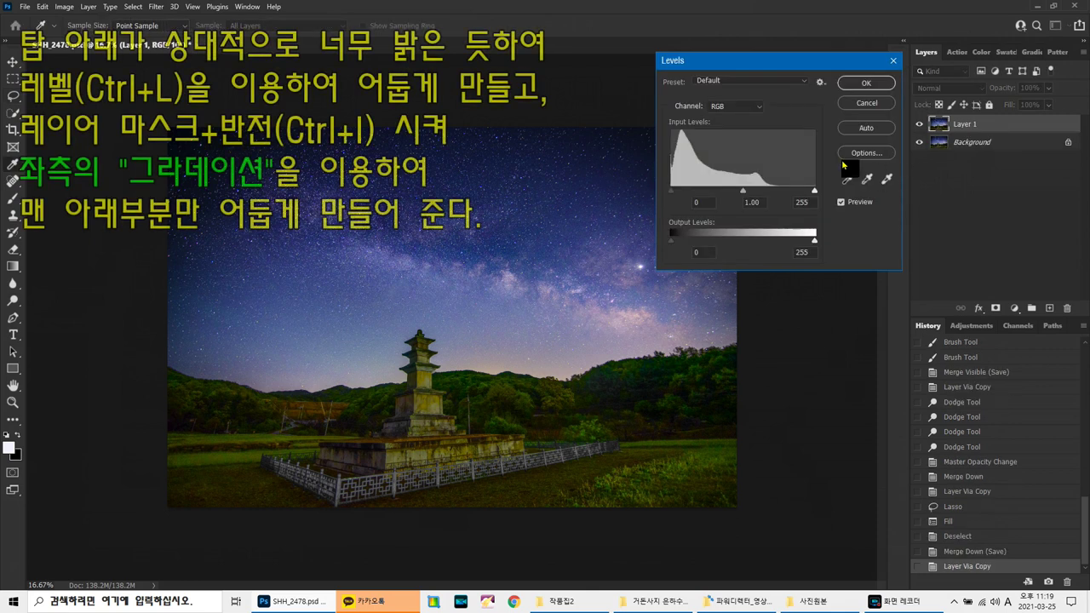
drag(743, 190, 756, 196)
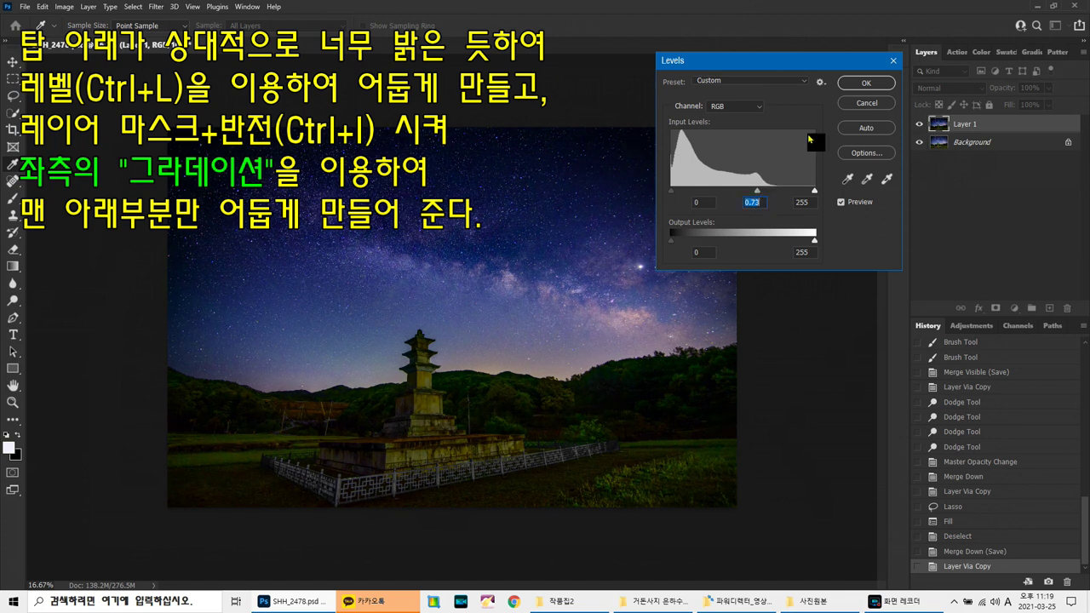
click(860, 85)
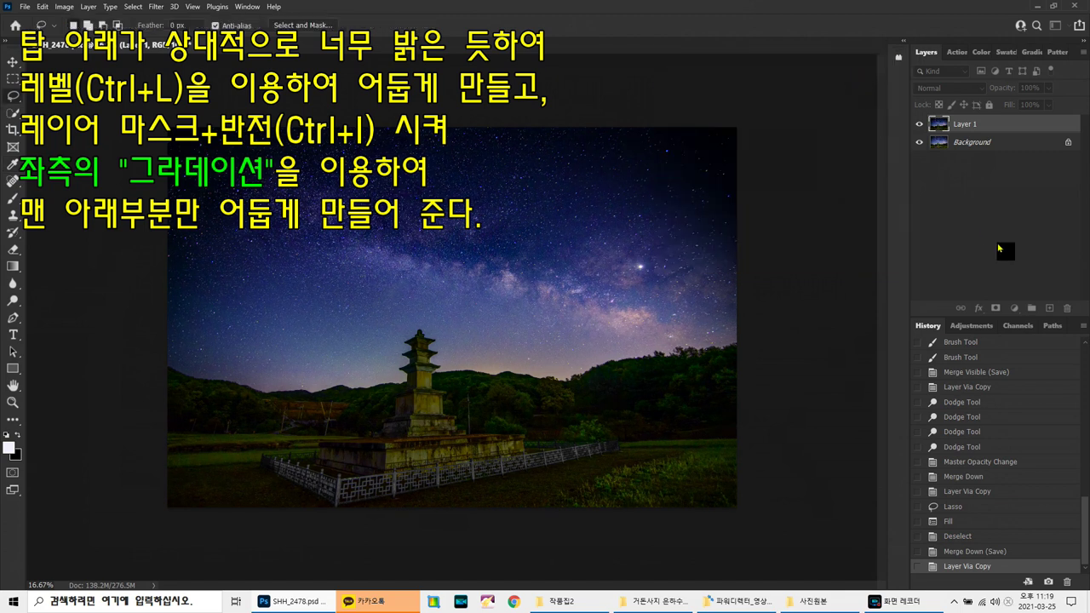
- Restrict the darkening to the ground with an inverted layer mask and an upward linear gradient, and merge Layer 1 into the background
click(995, 308)
key(ctrl+i)
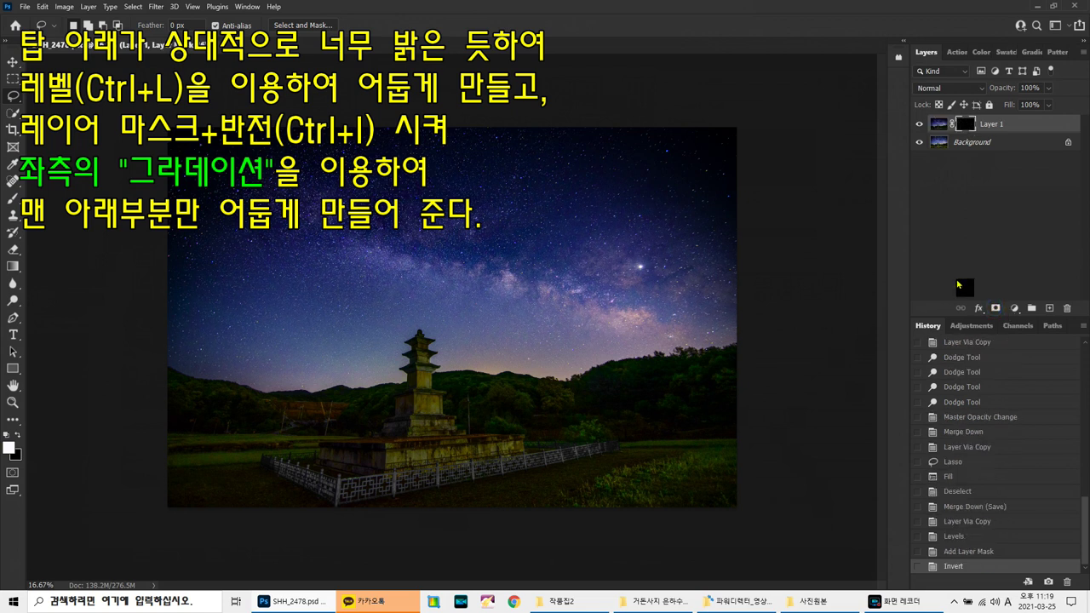
click(13, 266)
drag(428, 492, 434, 394)
drag(434, 395, 433, 395)
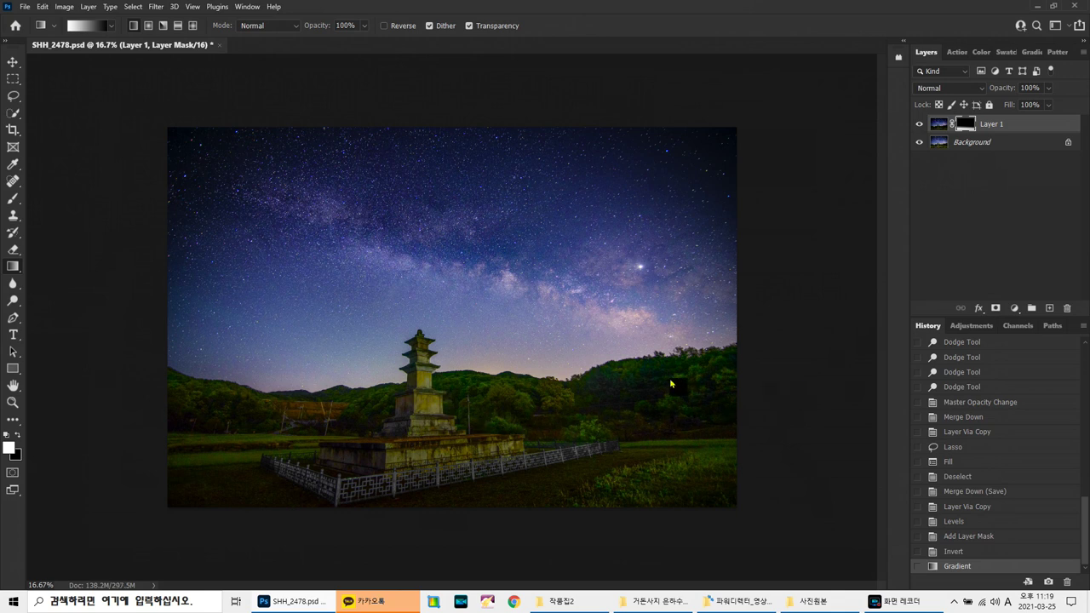
key(ctrl+e)
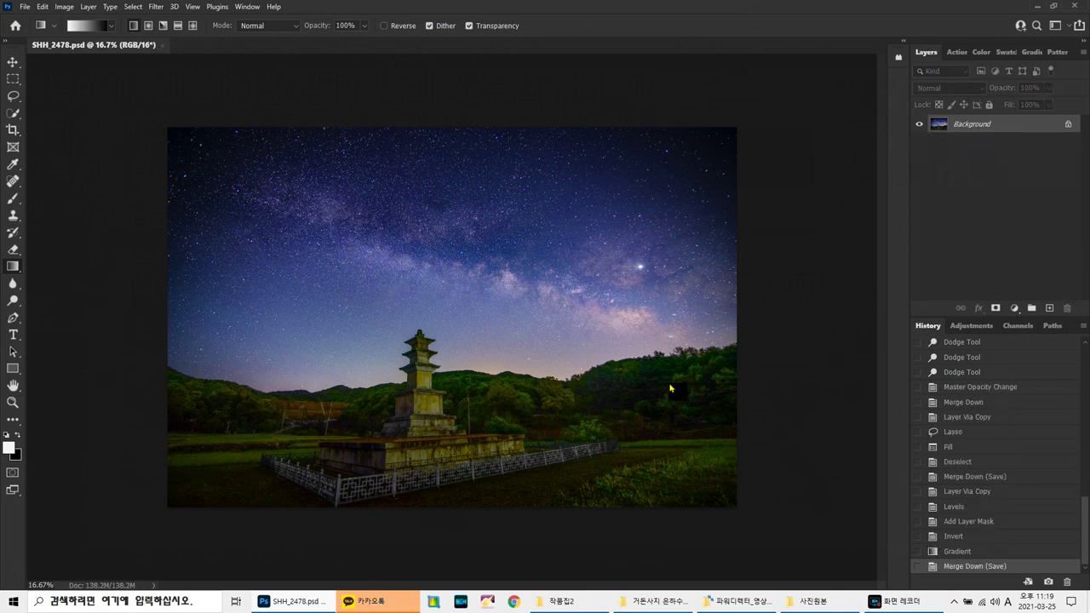
- On a duplicate of the background, open the Camera Raw filter and set Noise Reduction to 50, its Contrast to 100 and Color Noise Reduction to 61
key(ctrl+j)
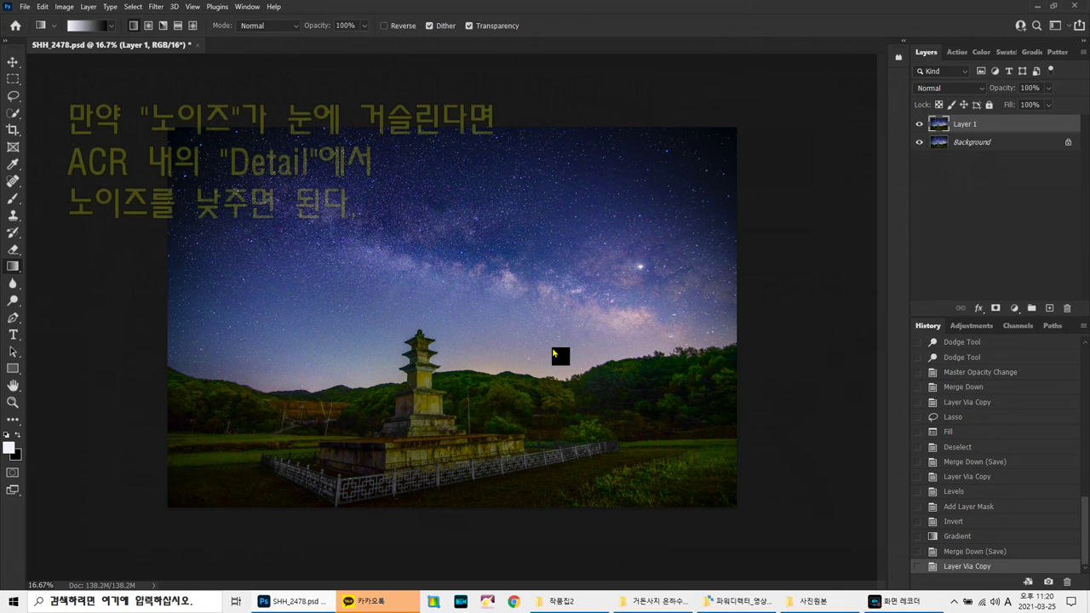
key(ctrl+shift+a)
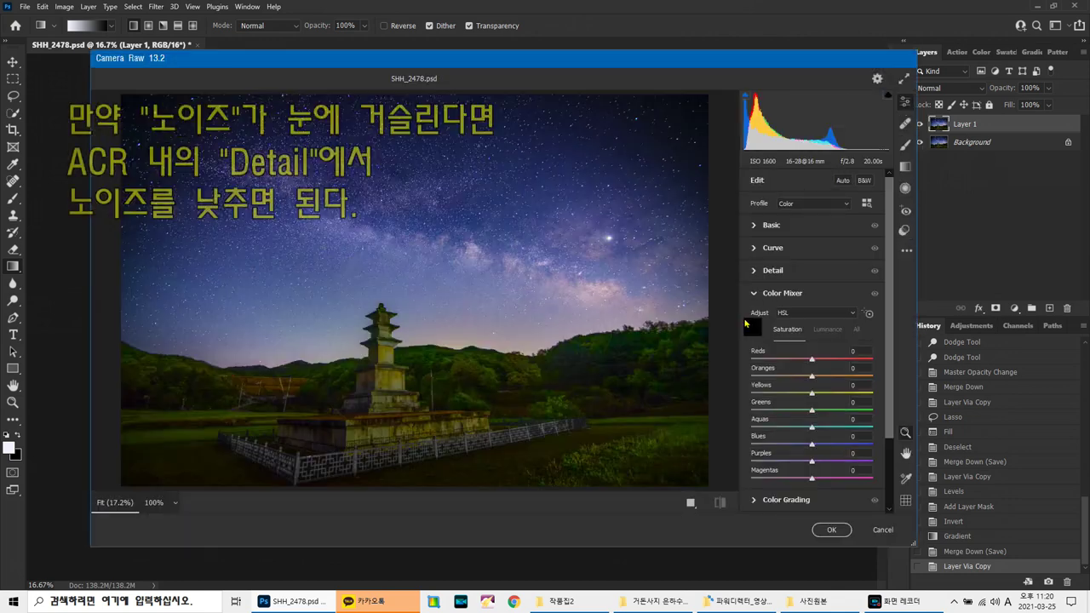
click(785, 271)
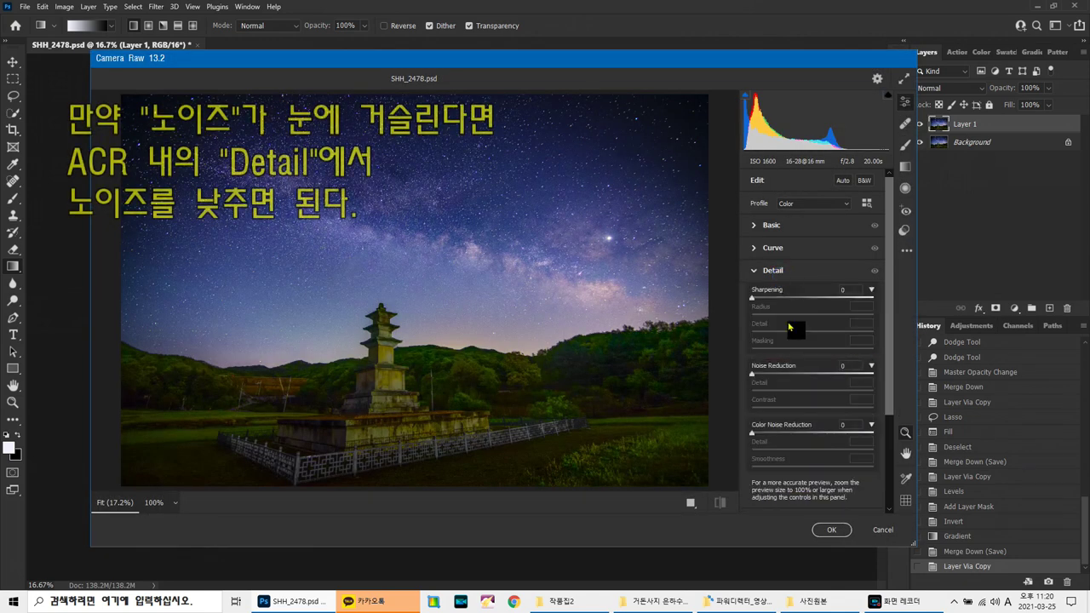
click(813, 374)
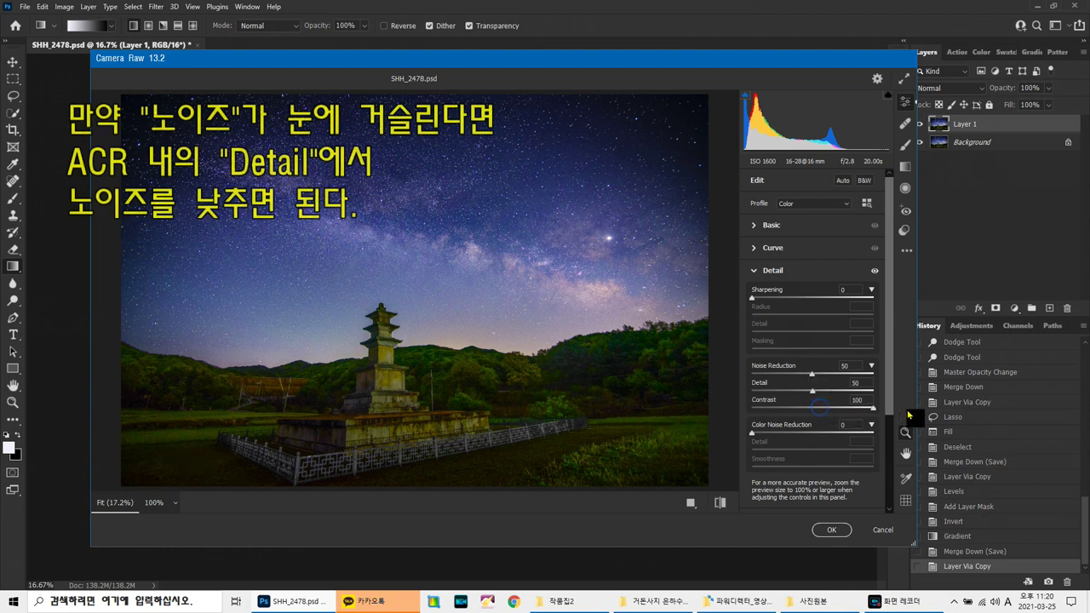
click(826, 434)
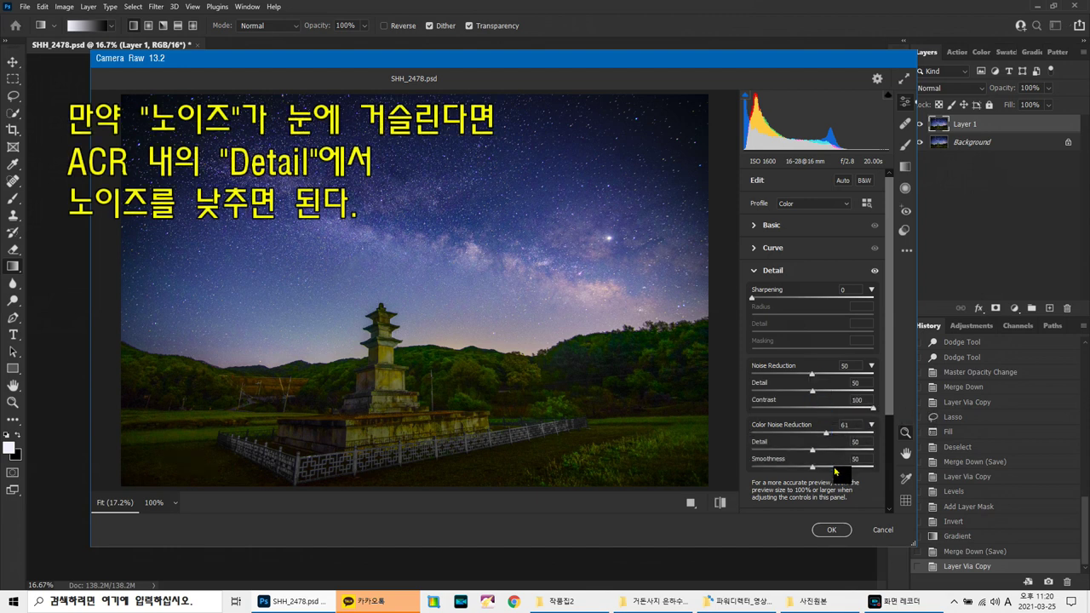
drag(835, 471, 837, 464)
drag(821, 412, 871, 412)
- Set Color Noise Reduction to 54, Smoothness to 100 and both noise reduction Detail values to 100, and apply the Camera Raw filter
drag(836, 470, 889, 476)
drag(818, 440, 817, 437)
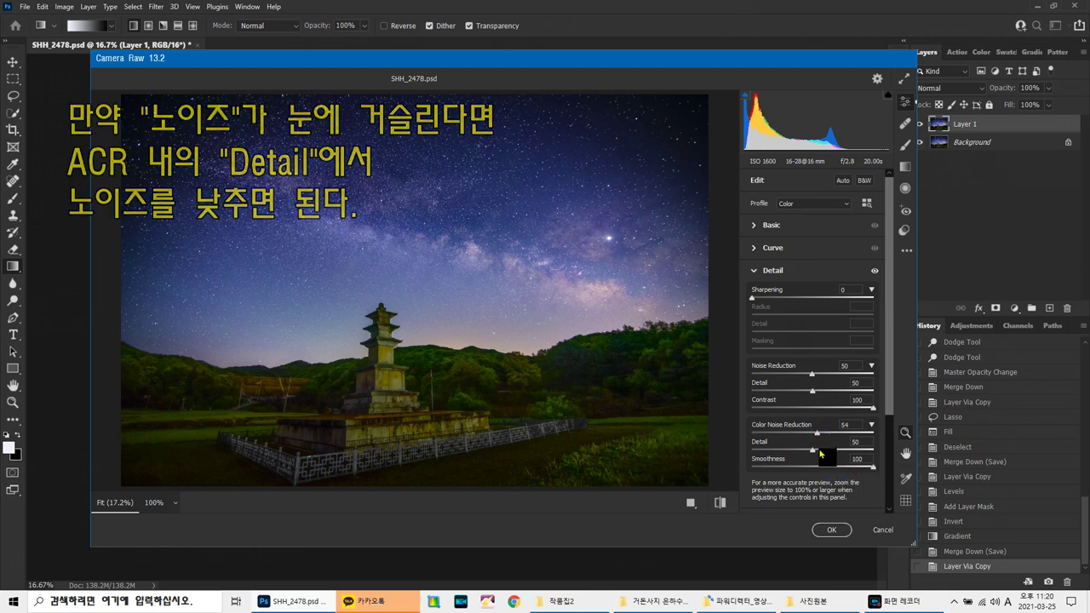
click(815, 451)
drag(822, 458, 925, 466)
drag(811, 392, 892, 392)
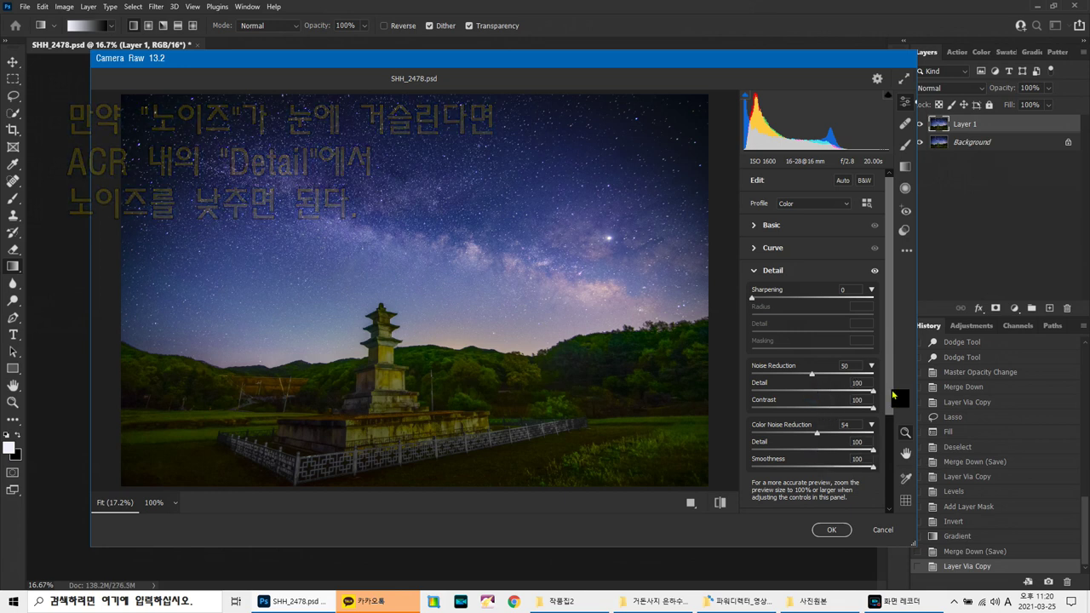
click(830, 530)
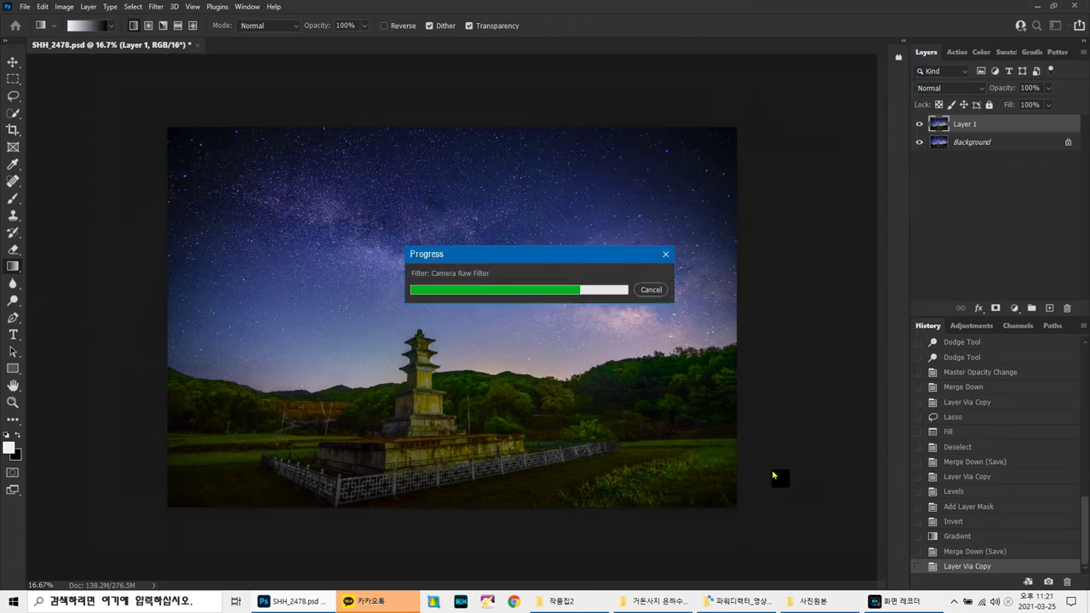
- Merge the noise-reduced Layer 1 into the background and save the file
key(ctrl+e)
key(ctrl+s)
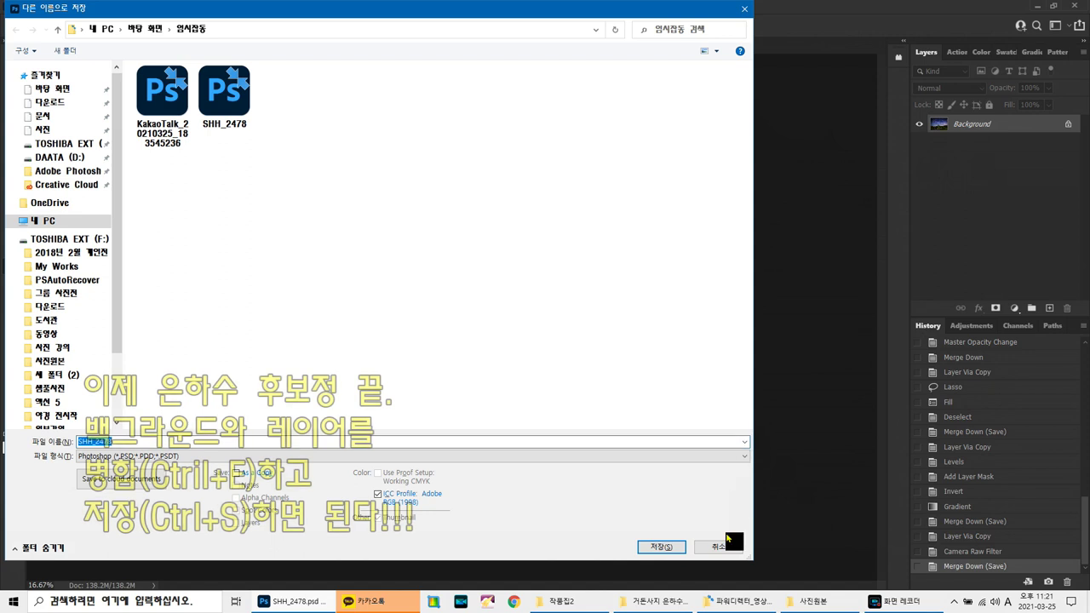
- Save the finished photo as a JPEG named SHH_2478_1.jpg, replacing the existing file and accepting the JPEG options
click(420, 458)
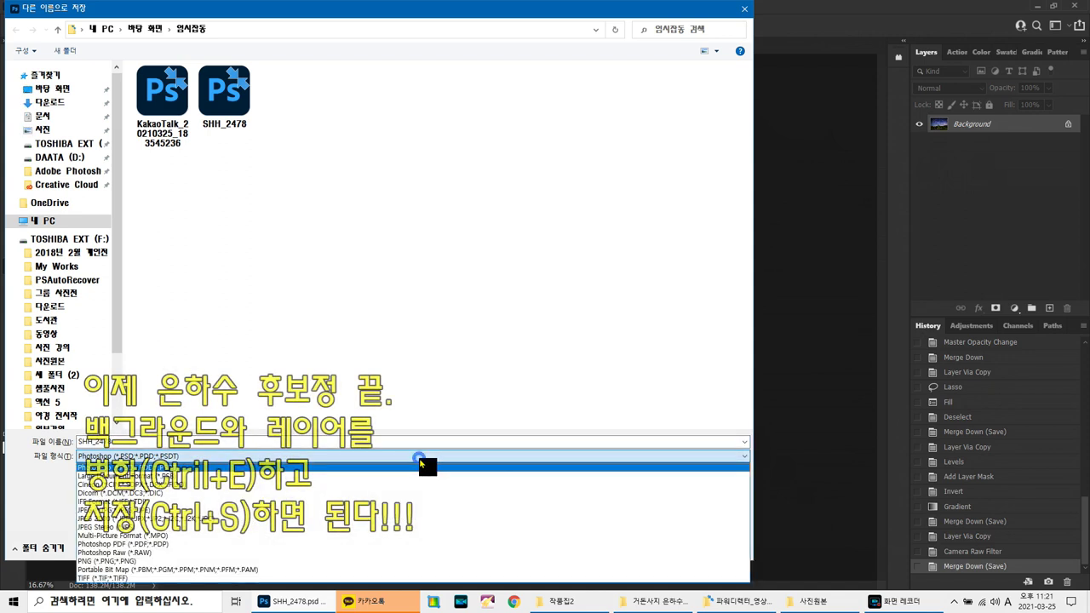
click(418, 509)
click(372, 444)
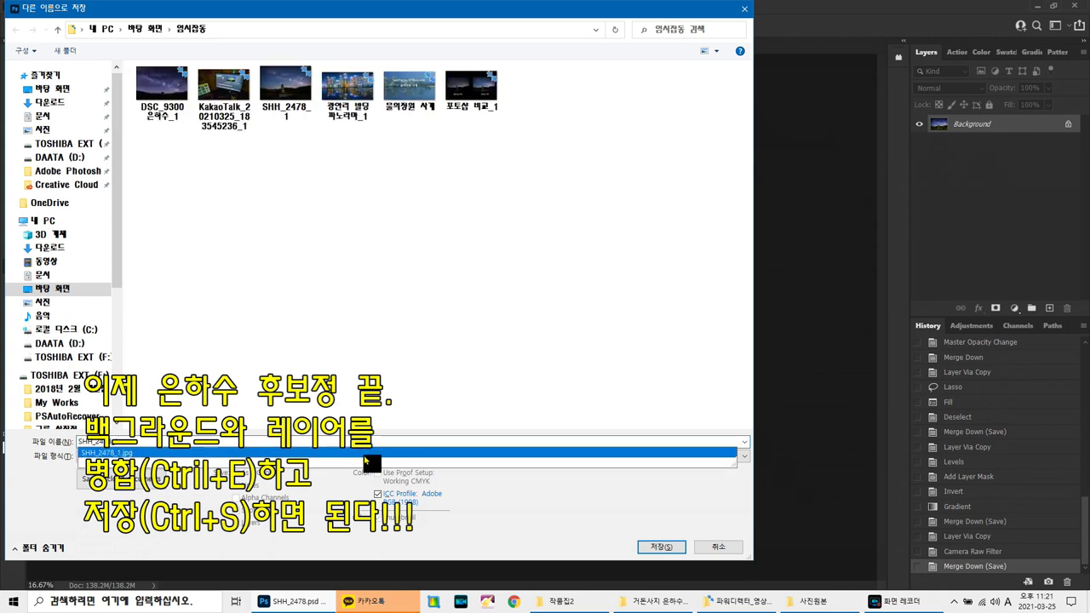
click(366, 453)
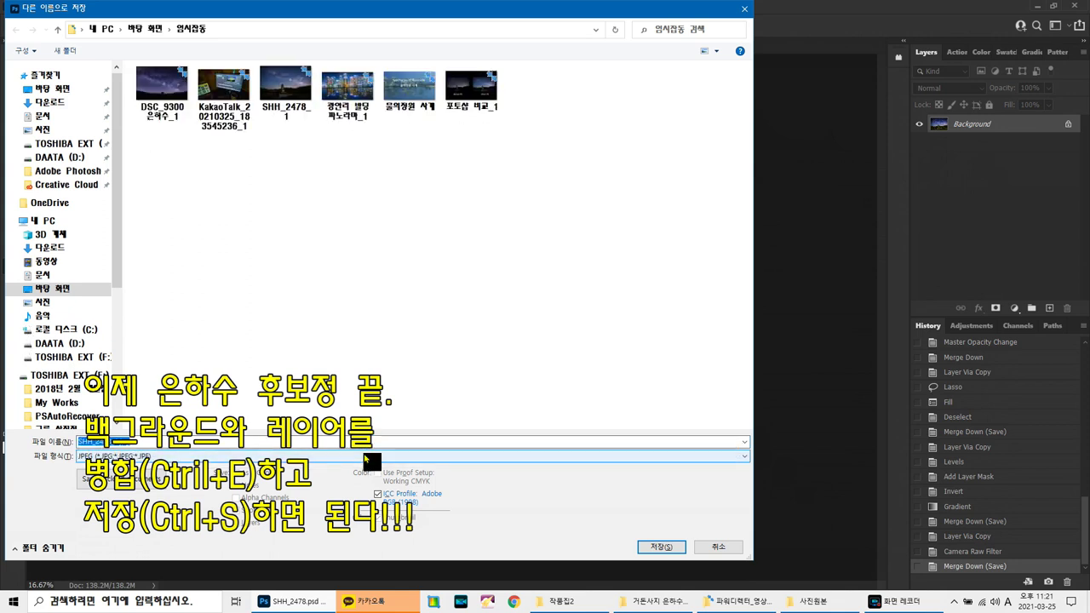
click(649, 547)
click(566, 302)
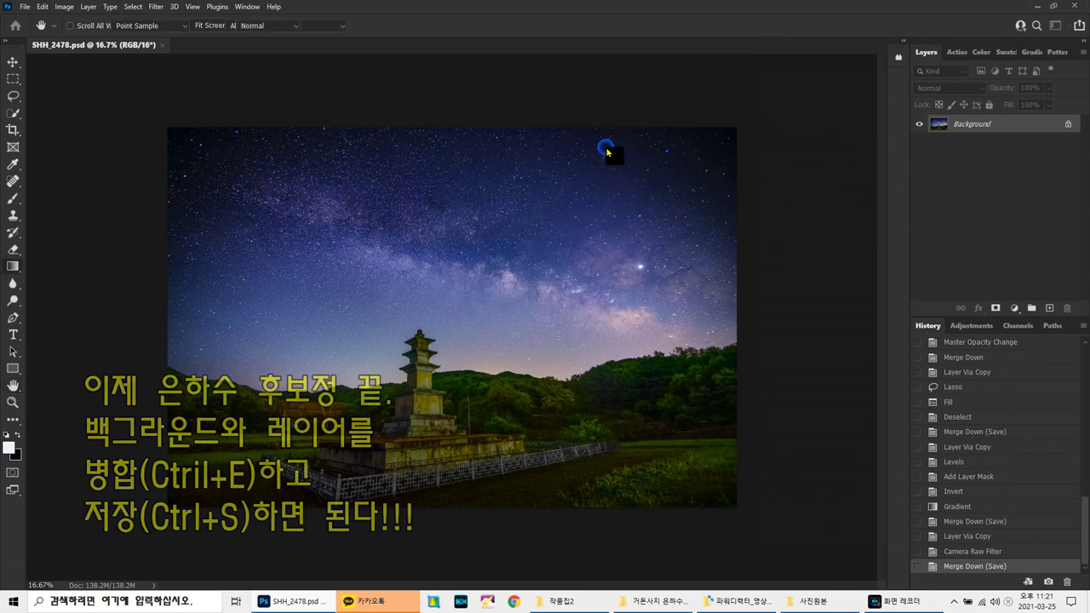
click(607, 148)
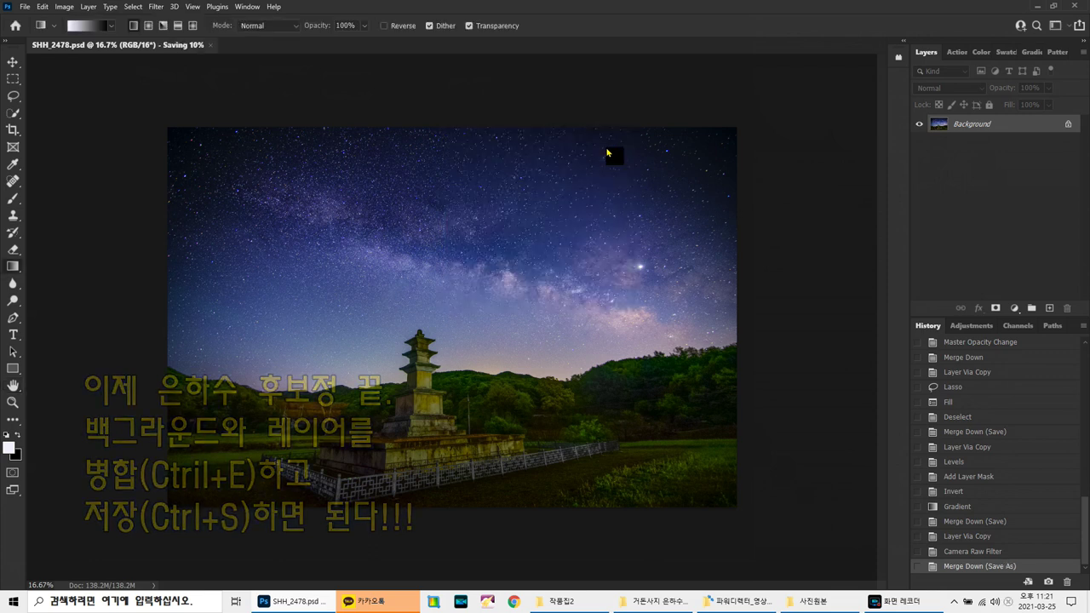